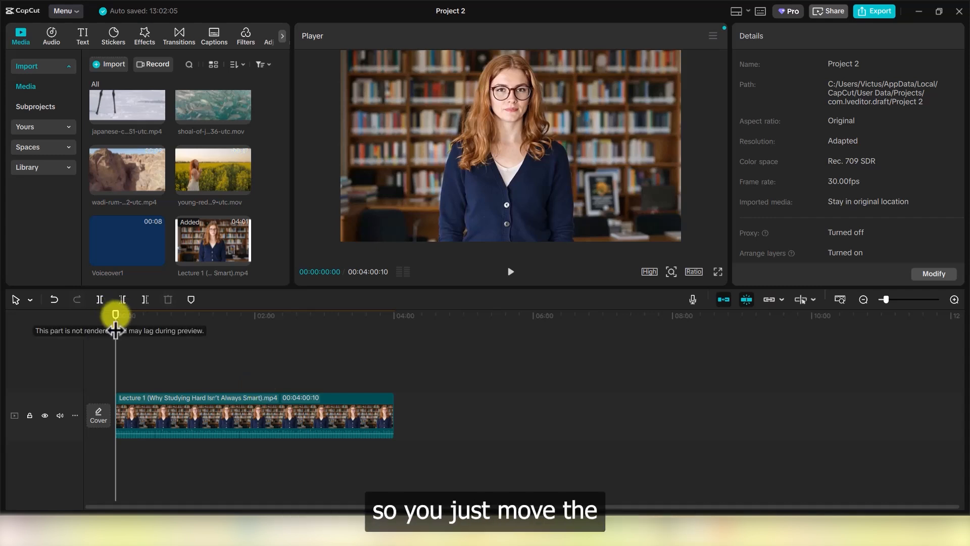
Scrub the lecture, then browse the Text tab's saved styles and trending text effects.
left_click_drag(115, 314, 93, 317)
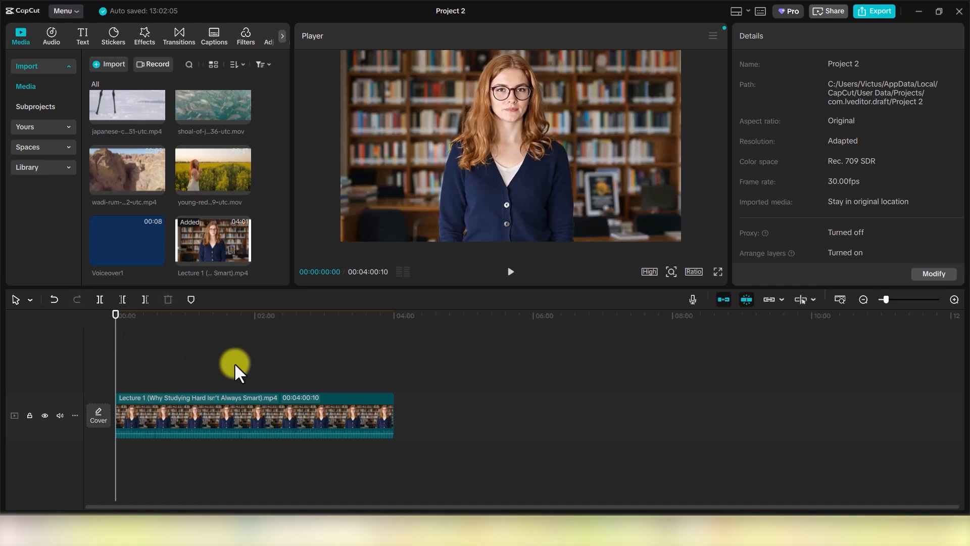
left_click(81, 34)
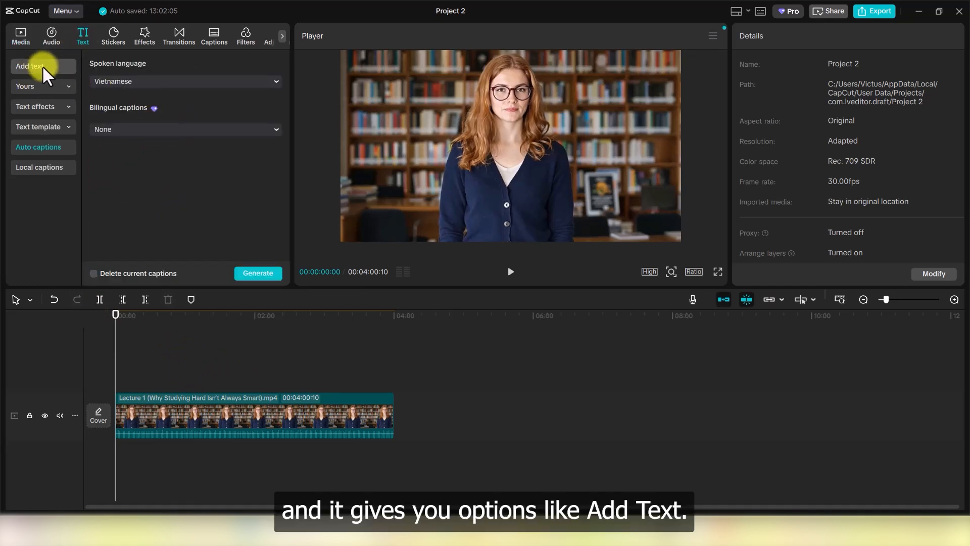
left_click(68, 84)
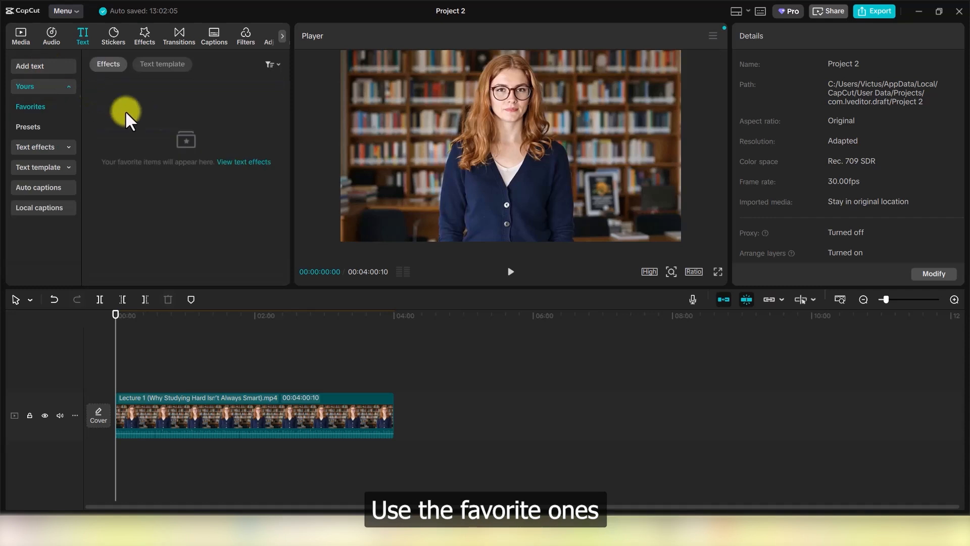
left_click(65, 86)
left_click(76, 106)
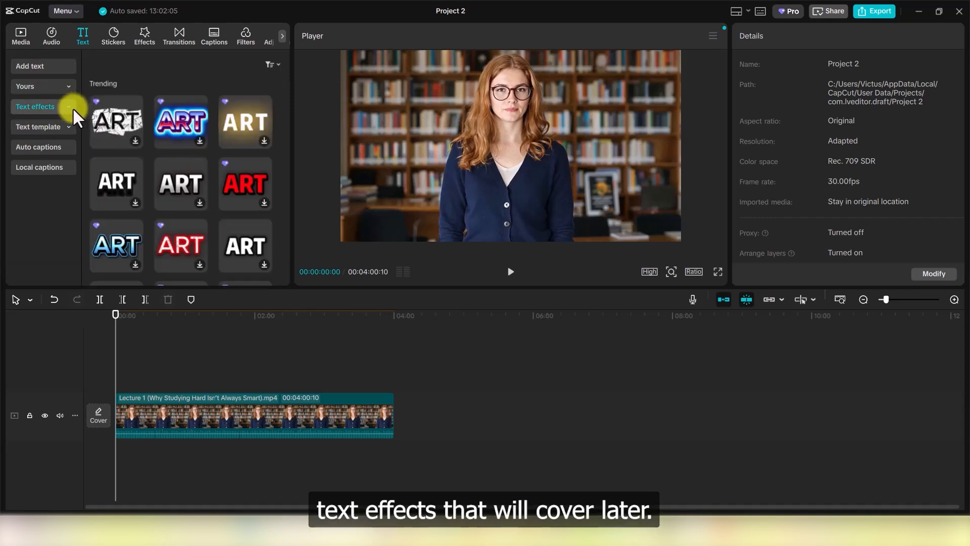
left_click(73, 107)
left_click(69, 105)
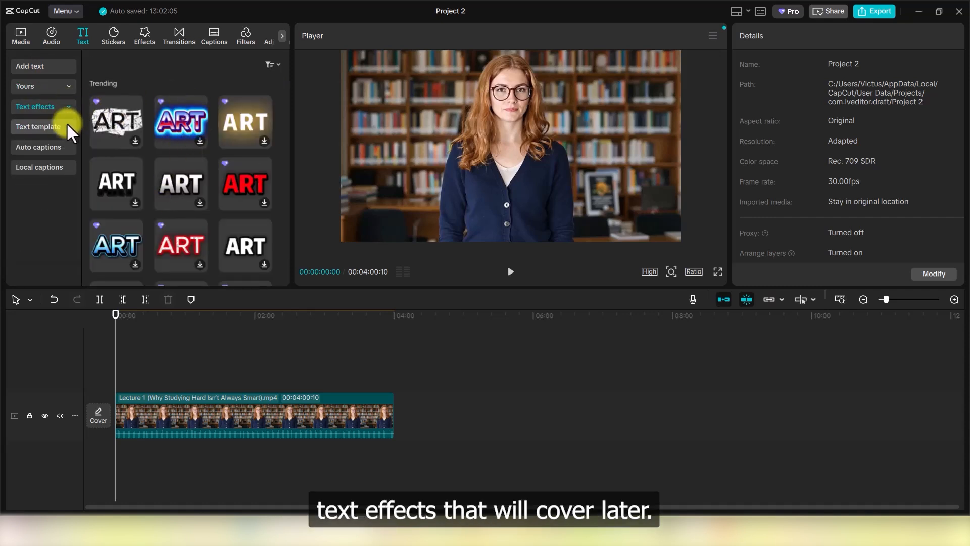
Look through the text template designs, then show the plain Default text preset.
left_click(66, 124)
left_click(67, 124)
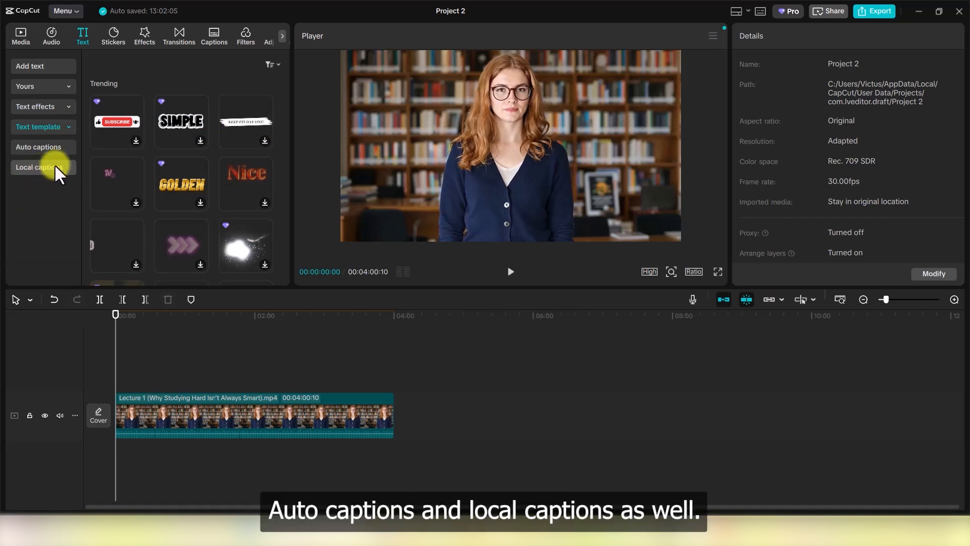
left_click(43, 66)
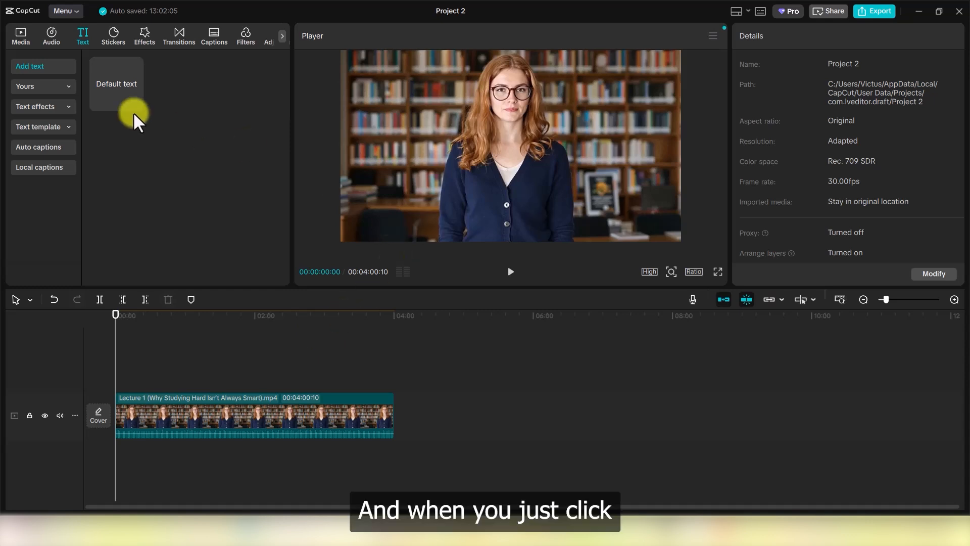
Add the Default text over the lecture and retype it as 'Final Exam Tips'.
left_click(112, 84)
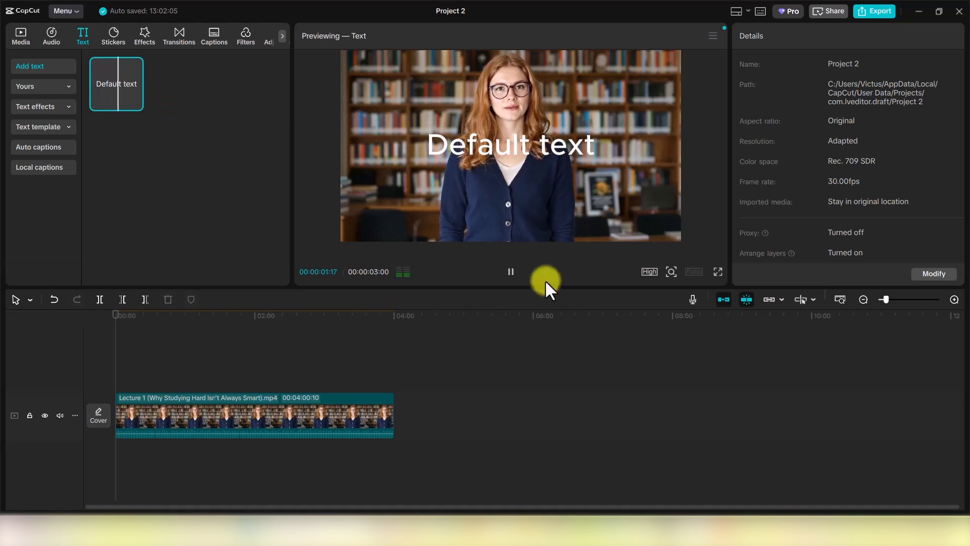
left_click(510, 271)
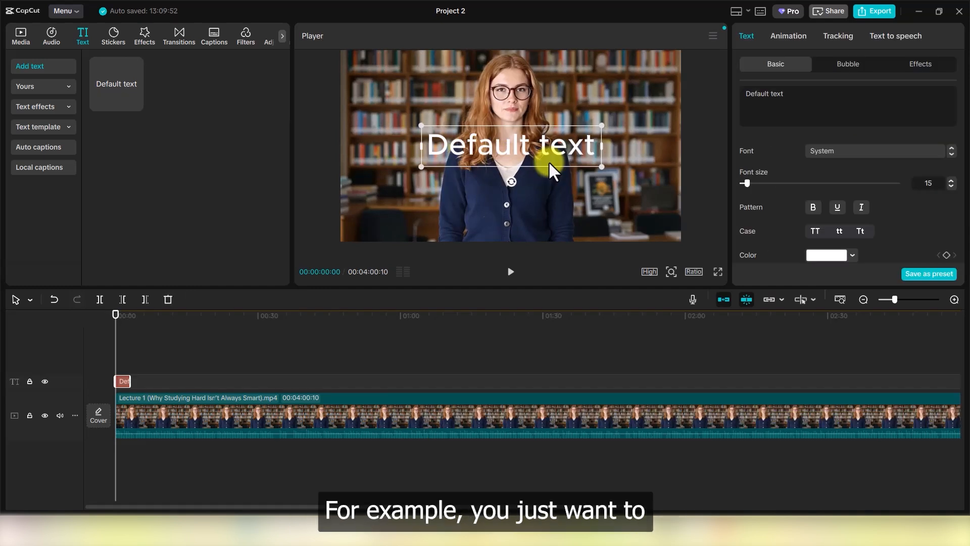
double_click(553, 147)
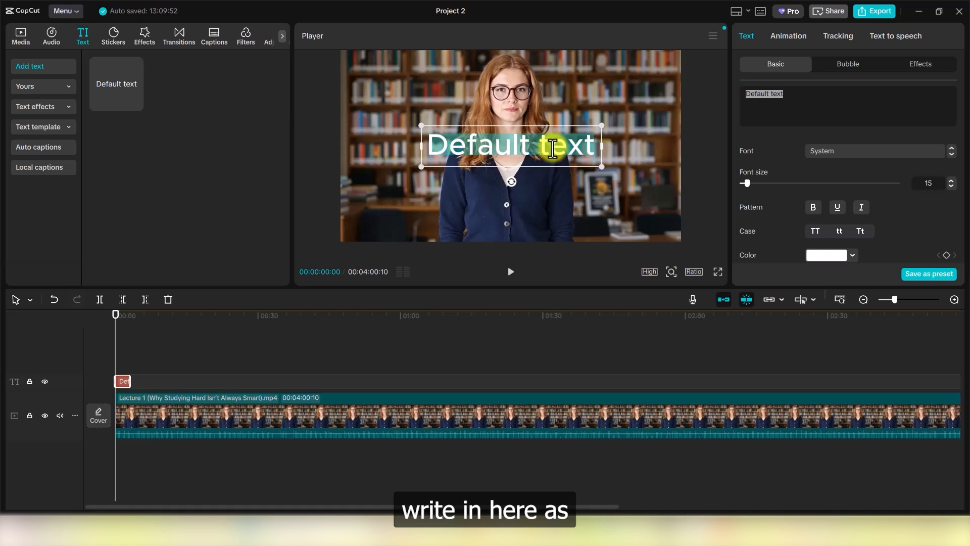
type("Final E")
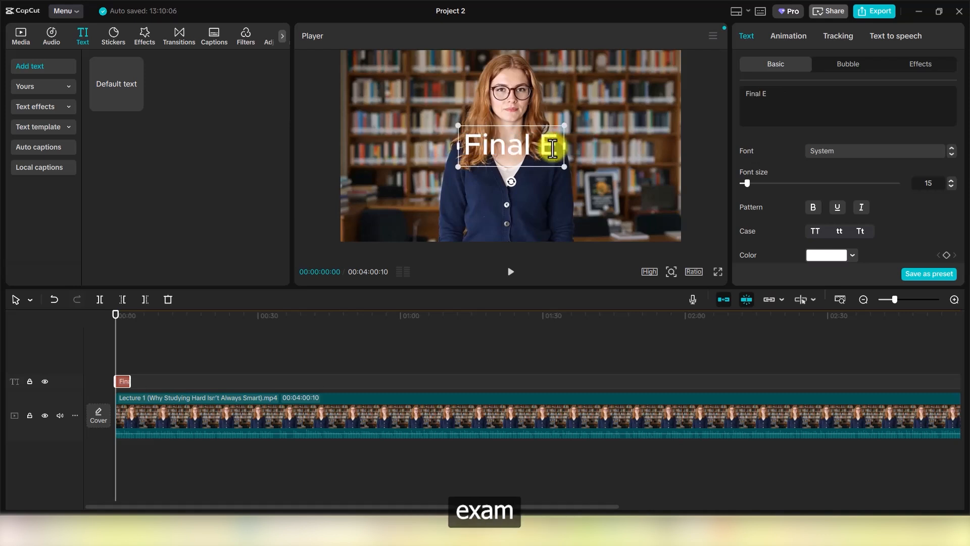
type("xam T")
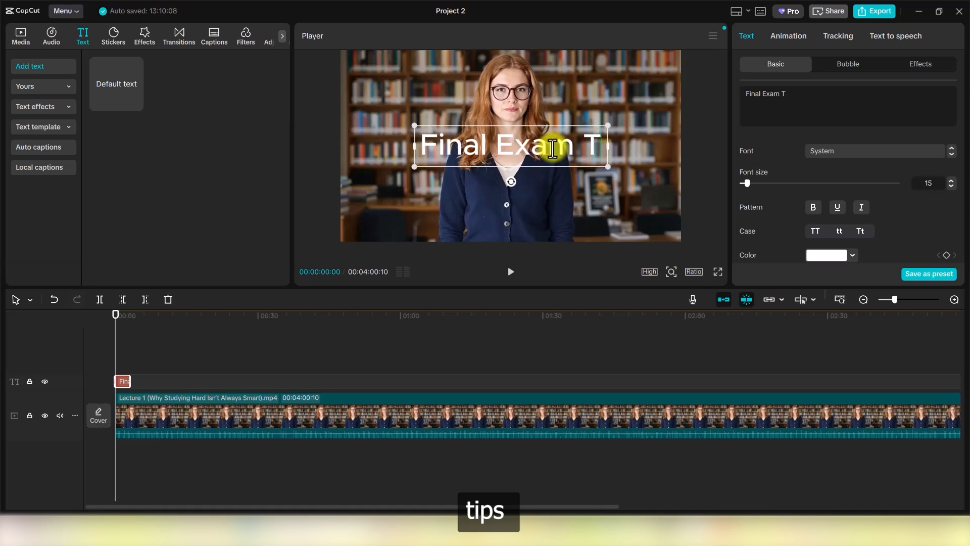
type("ips")
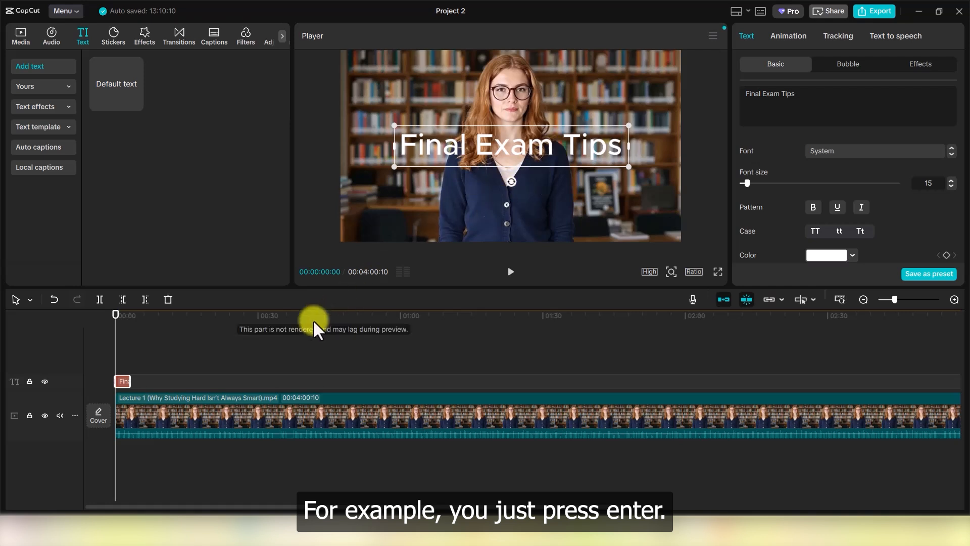
Select the title clip, set its font size to 20 and make it bold.
left_click(587, 197)
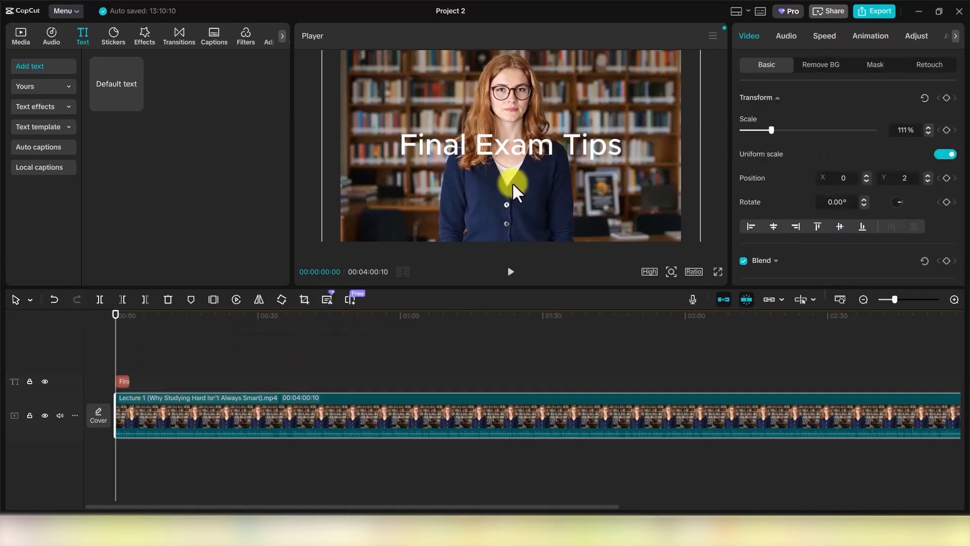
left_click(121, 381)
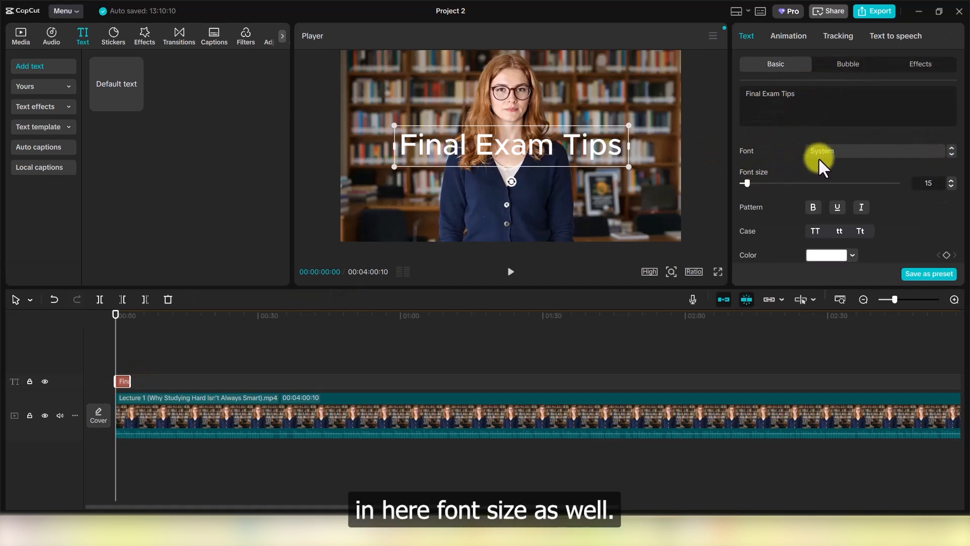
left_click_drag(751, 182, 745, 183)
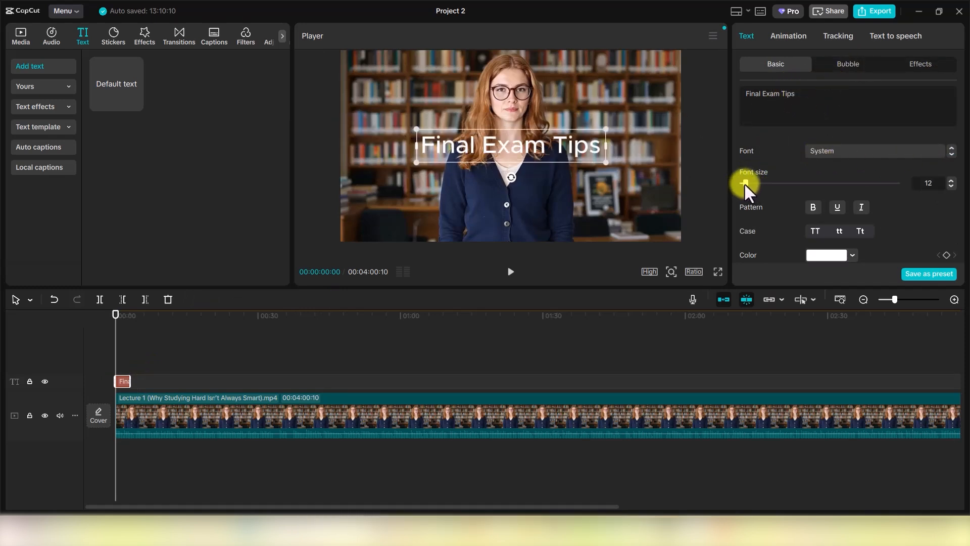
left_click(931, 186)
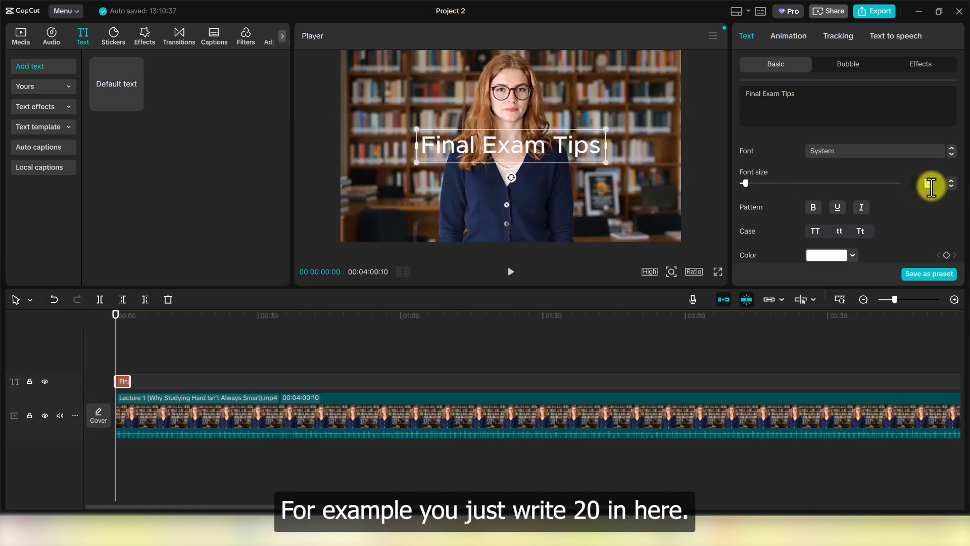
type("20")
key("Return")
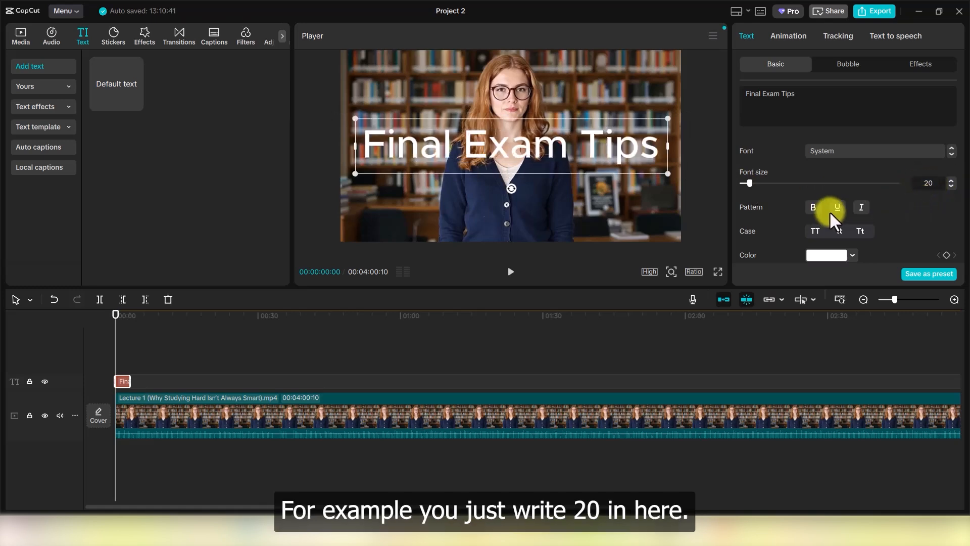
left_click(813, 208)
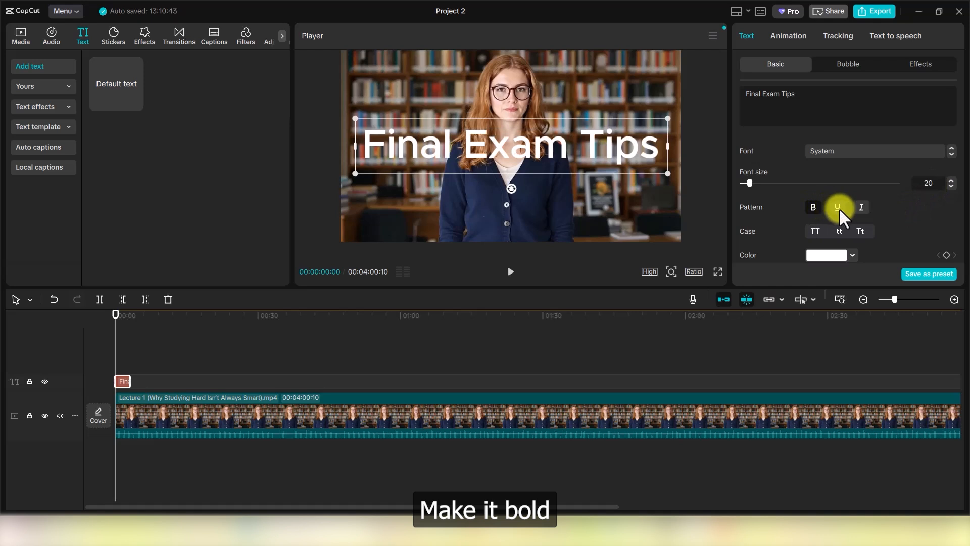
Switch the title to uppercase and reduce its font size to 15.
scroll(775, 228, "down", 2)
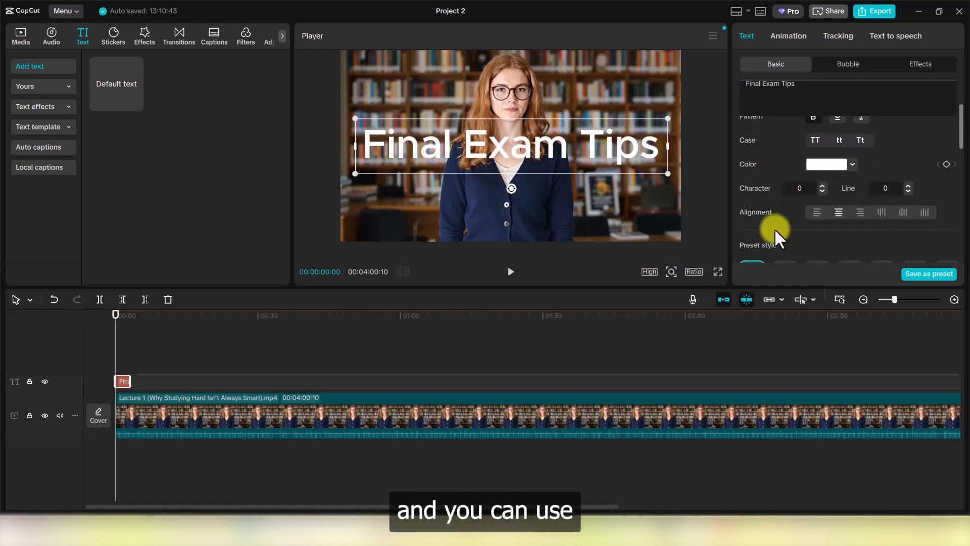
scroll(784, 218, "up", 1)
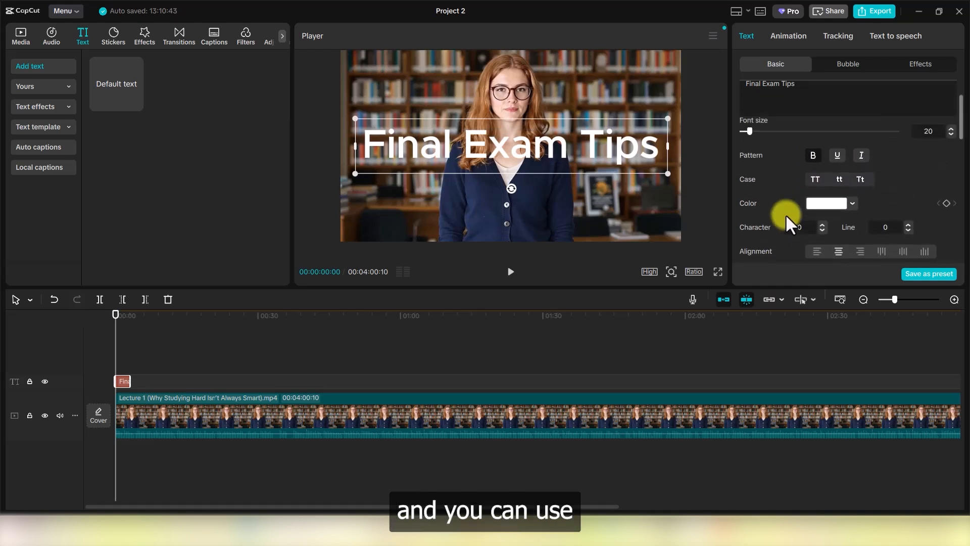
left_click(814, 186)
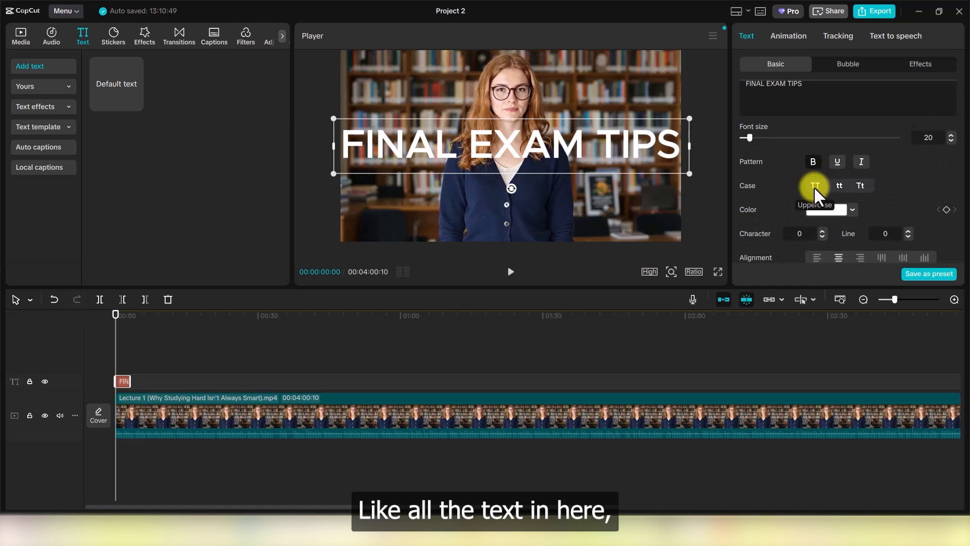
left_click(932, 138)
type("15")
key("Return")
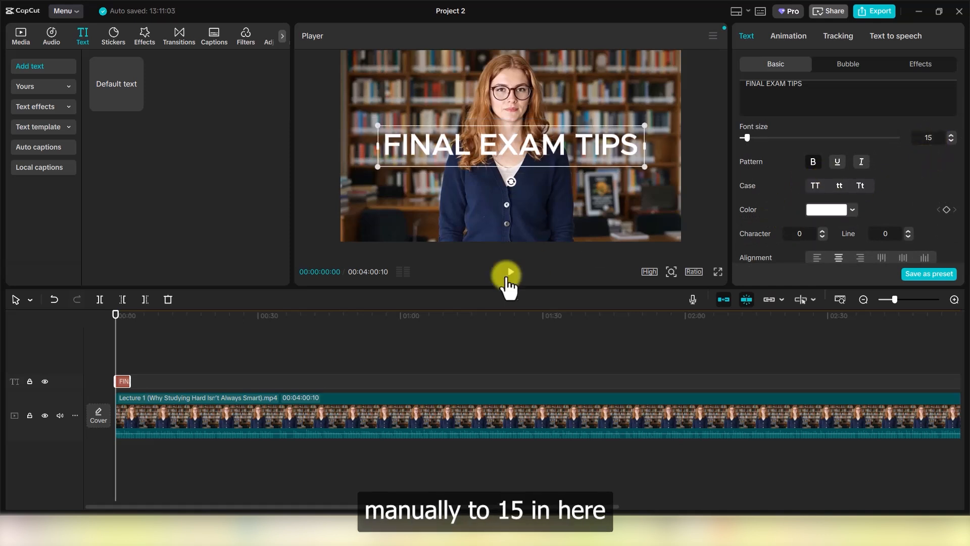
left_click(620, 174)
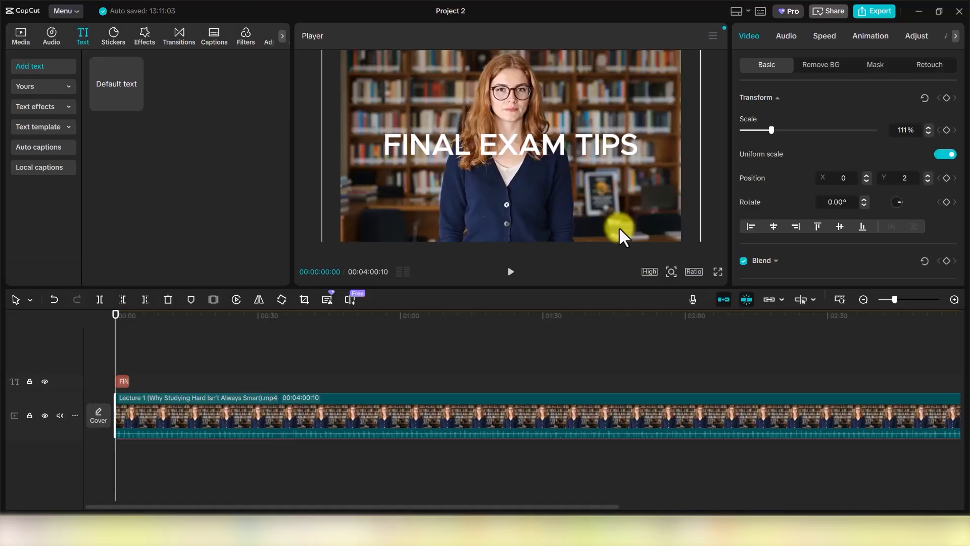
Drag the FINAL EXAM TIPS title lower in the frame, then deselect it.
left_click(123, 382)
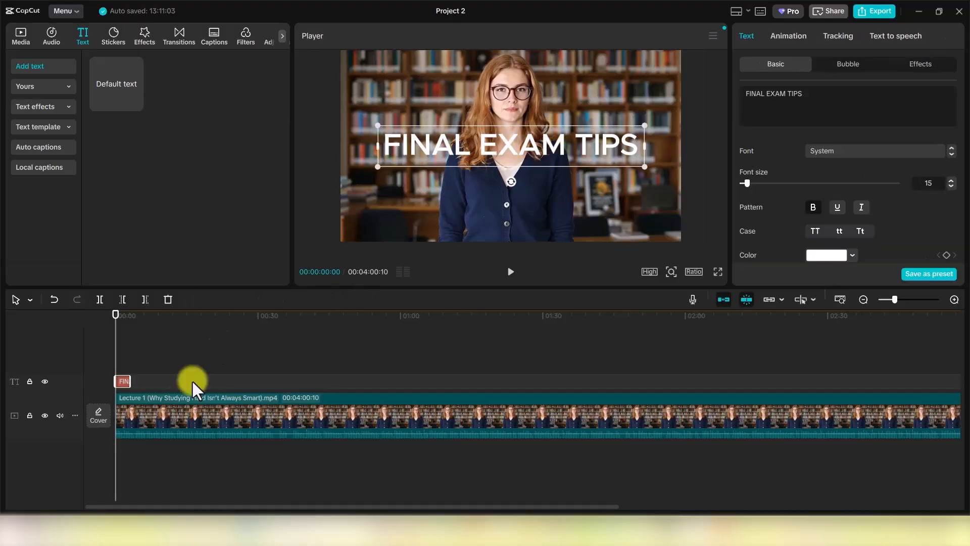
left_click_drag(495, 151, 491, 217)
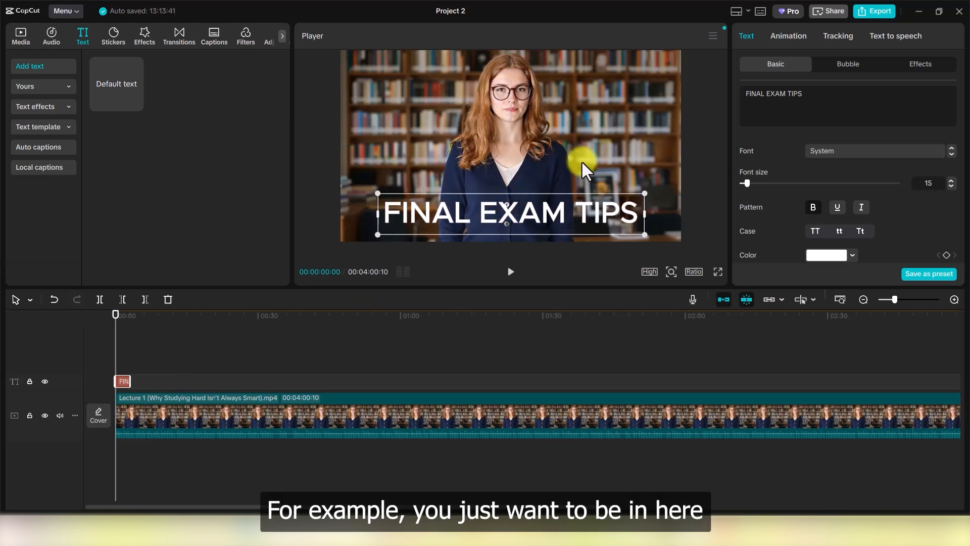
left_click(582, 161)
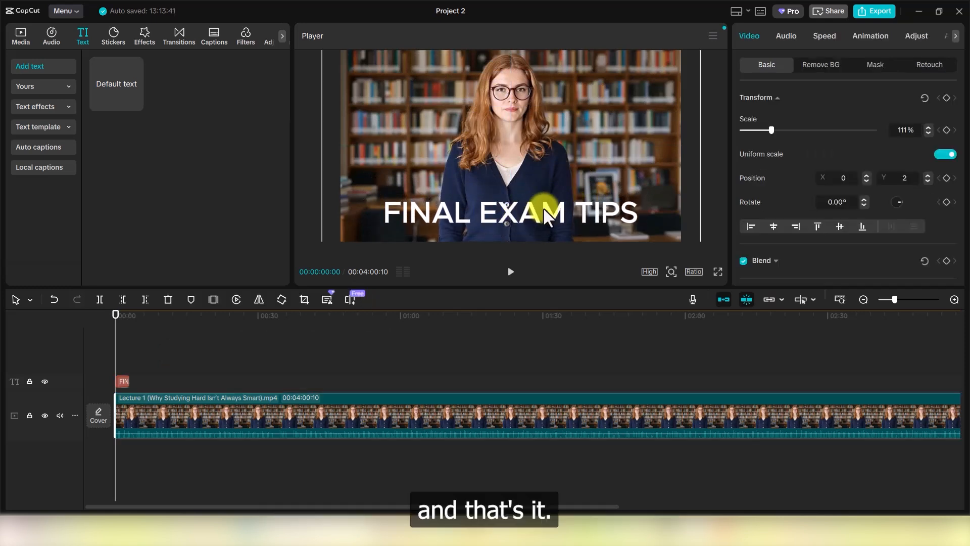
left_click(583, 205)
left_click(578, 162)
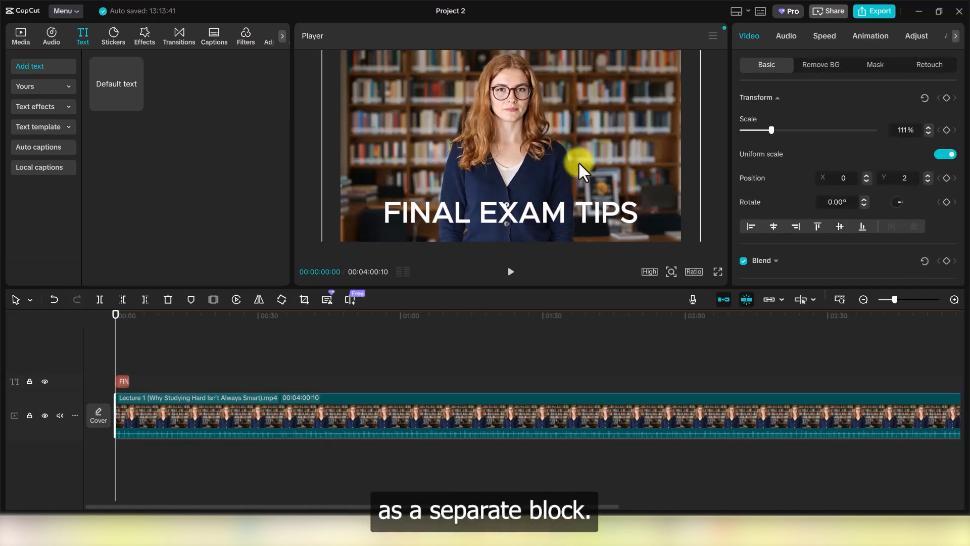
scroll(123, 383, "up", 5)
Select the title and look through its Animation, Tracking and Text-to-speech options.
left_click(123, 380)
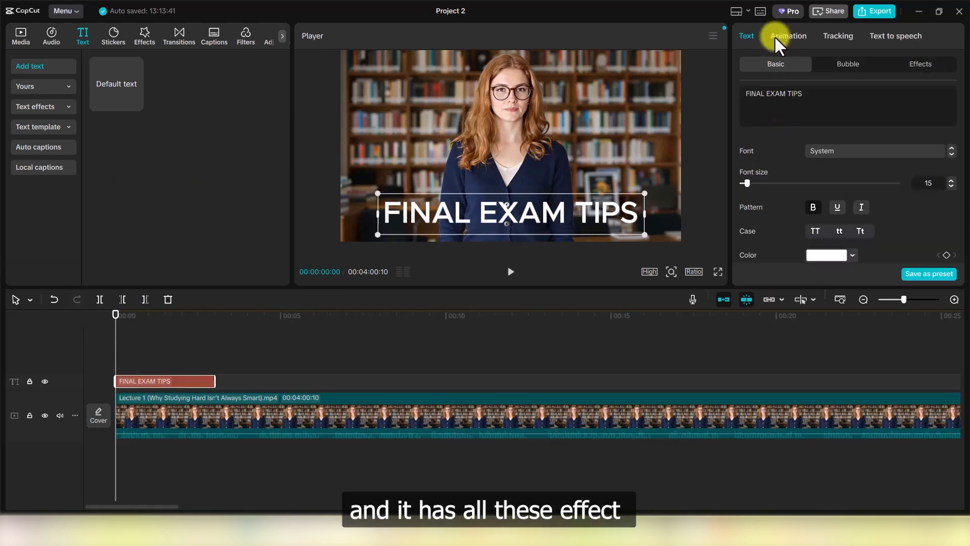
left_click(790, 35)
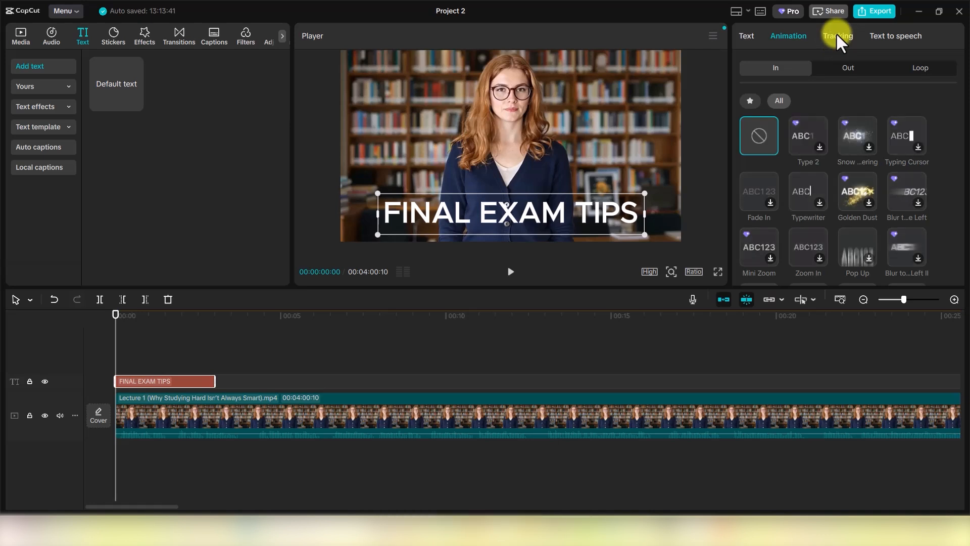
left_click(836, 33)
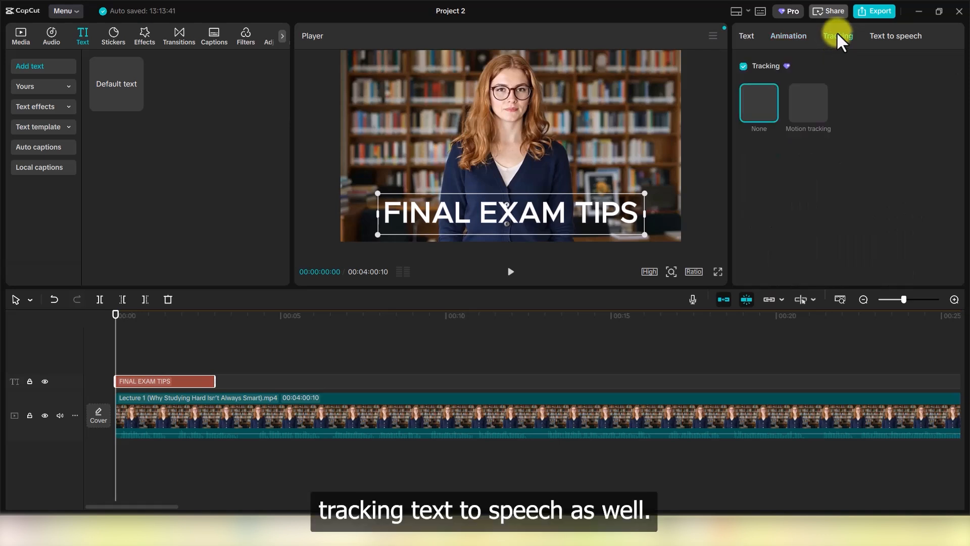
left_click(883, 37)
left_click(748, 37)
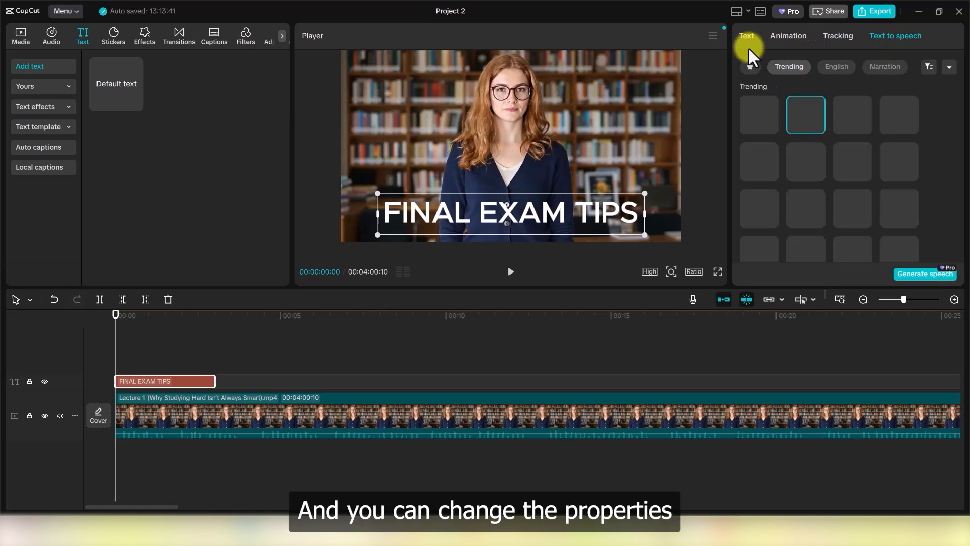
Preview torn-paper and dotted bubble styles, then return to the title's Basic text settings.
left_click(856, 67)
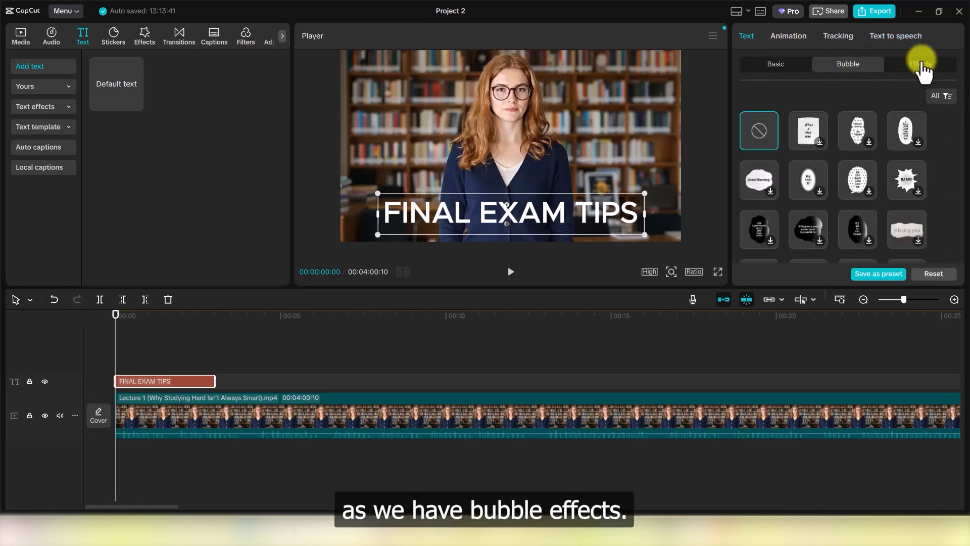
left_click(931, 67)
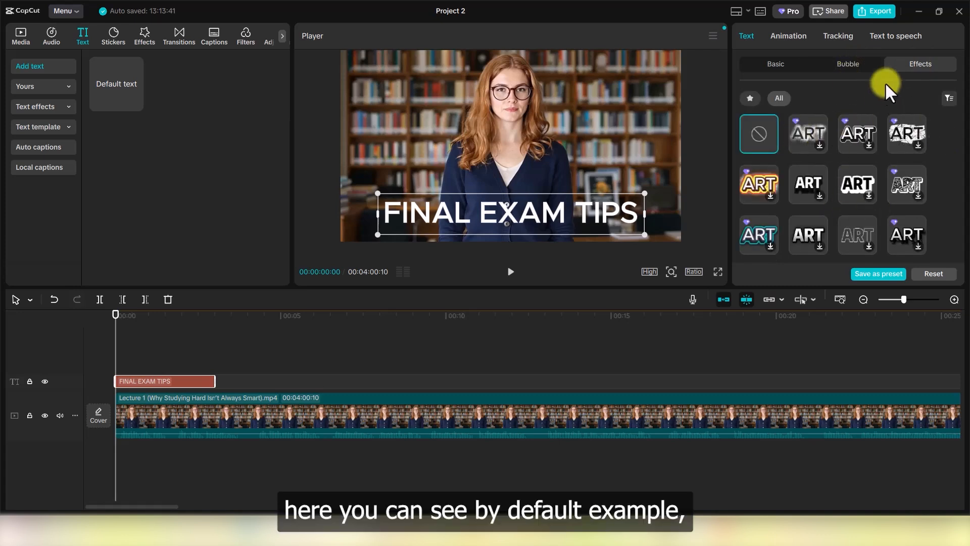
left_click(855, 66)
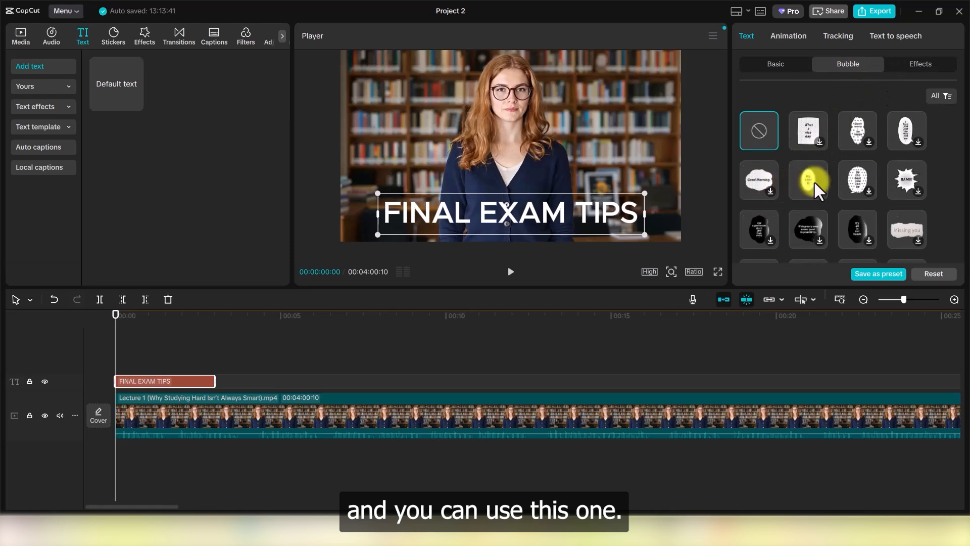
left_click(914, 241)
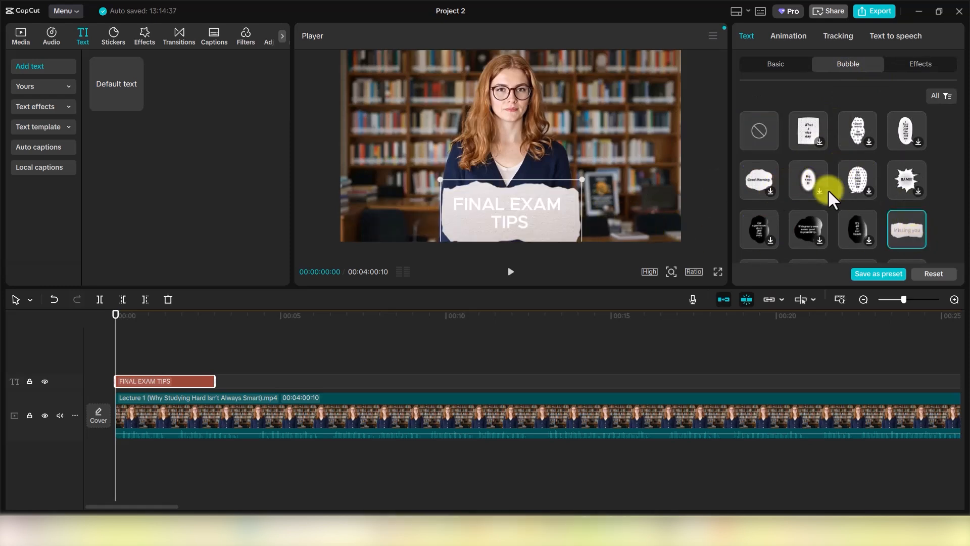
left_click(815, 139)
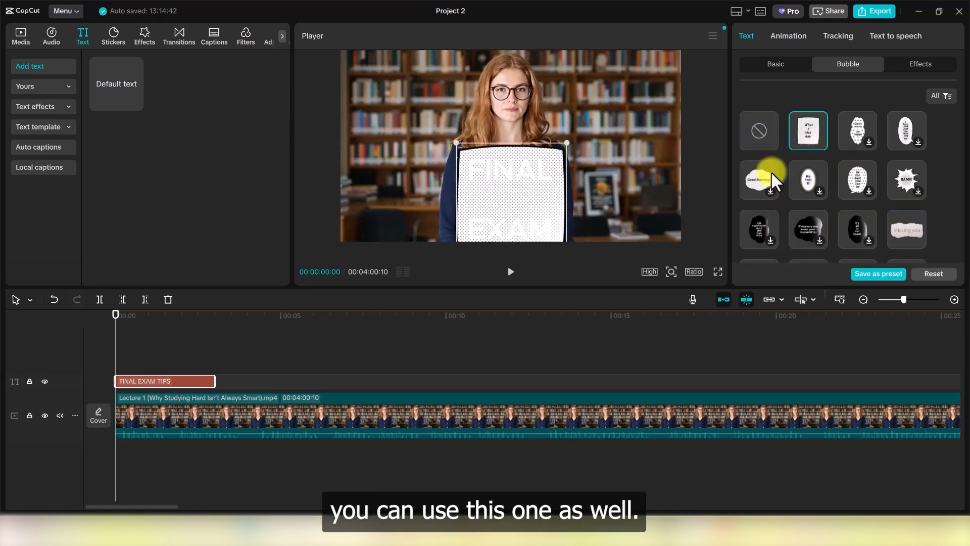
left_click(910, 230)
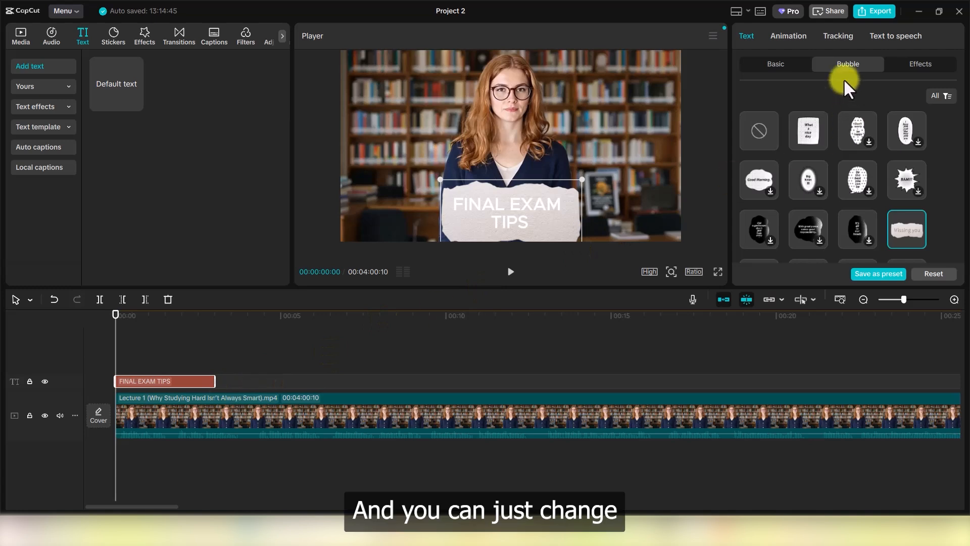
left_click(779, 70)
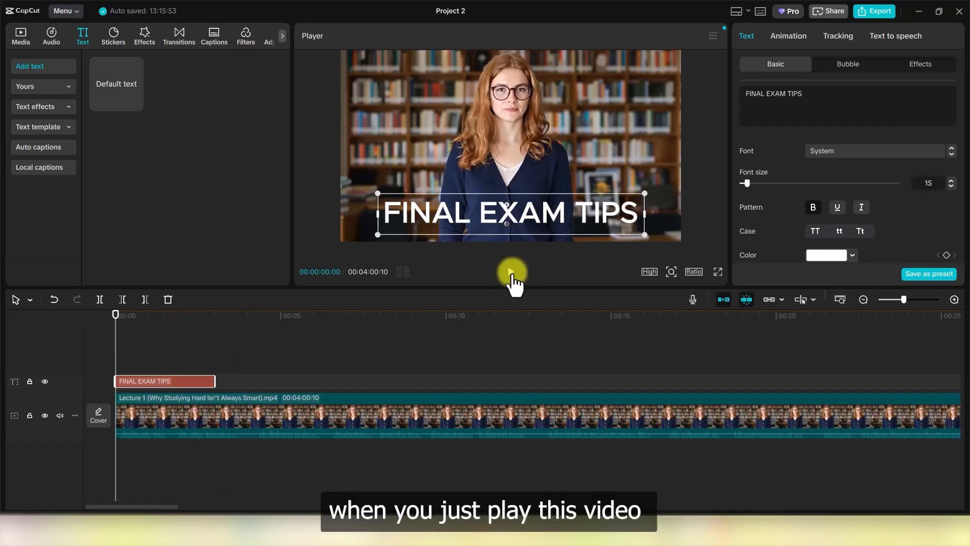
left_click(511, 275)
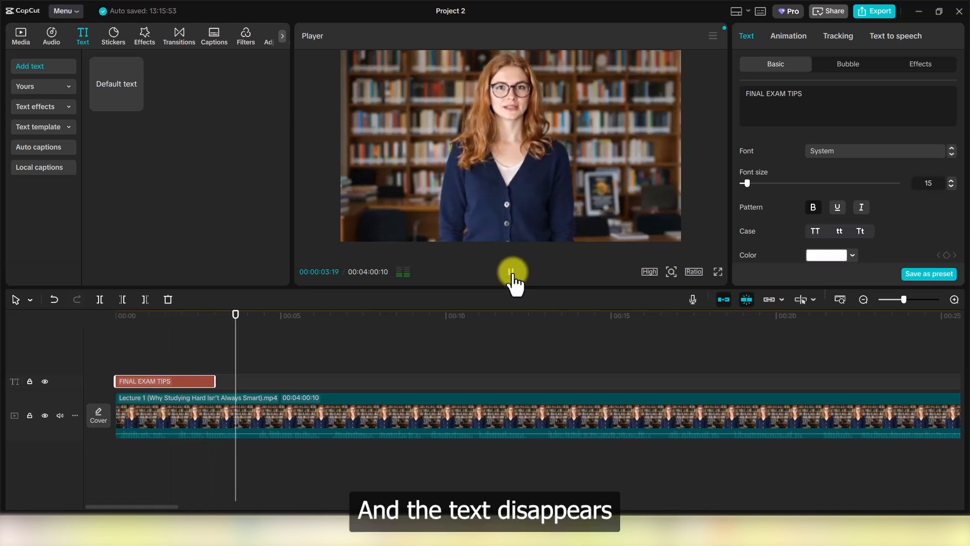
left_click(511, 273)
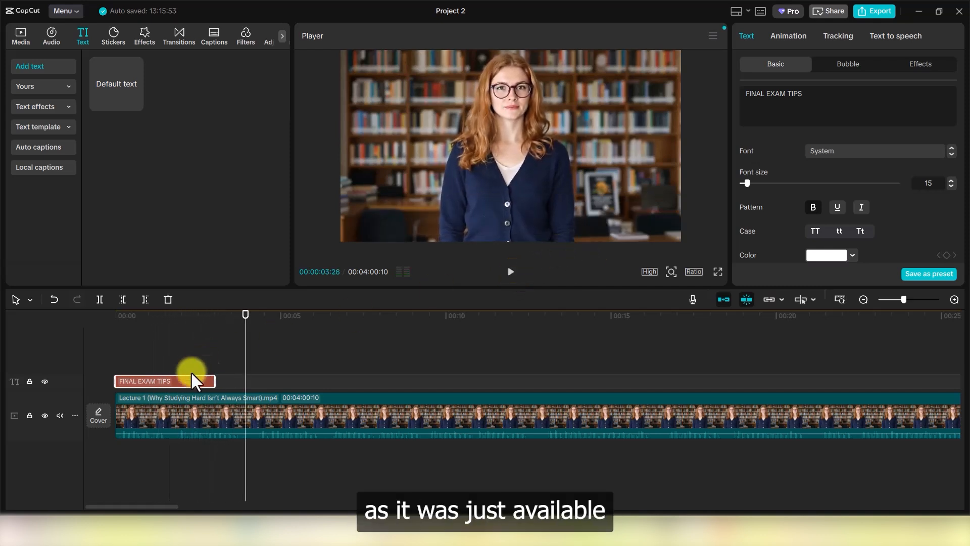
left_click_drag(245, 316, 179, 326)
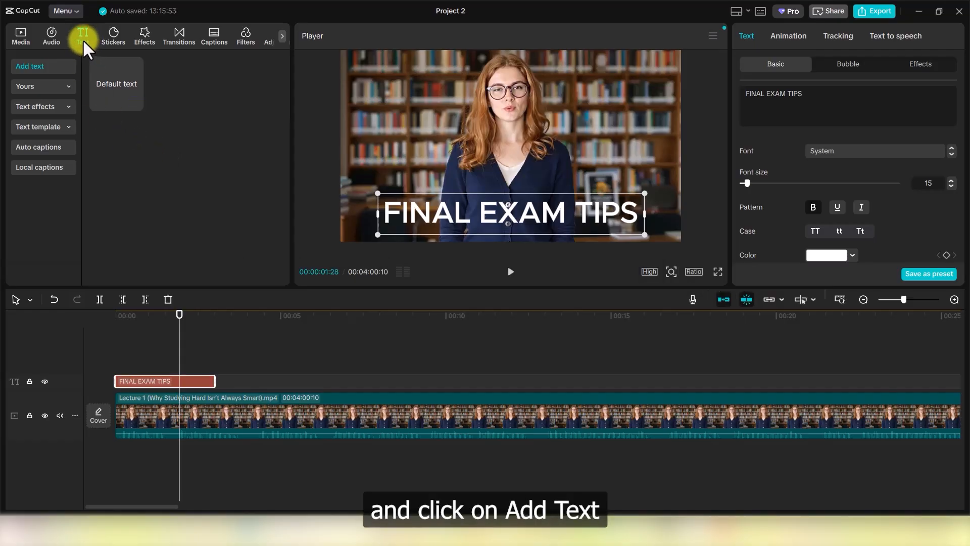
Go to Auto captions in the Text tab's left list.
mouse_move(119, 87)
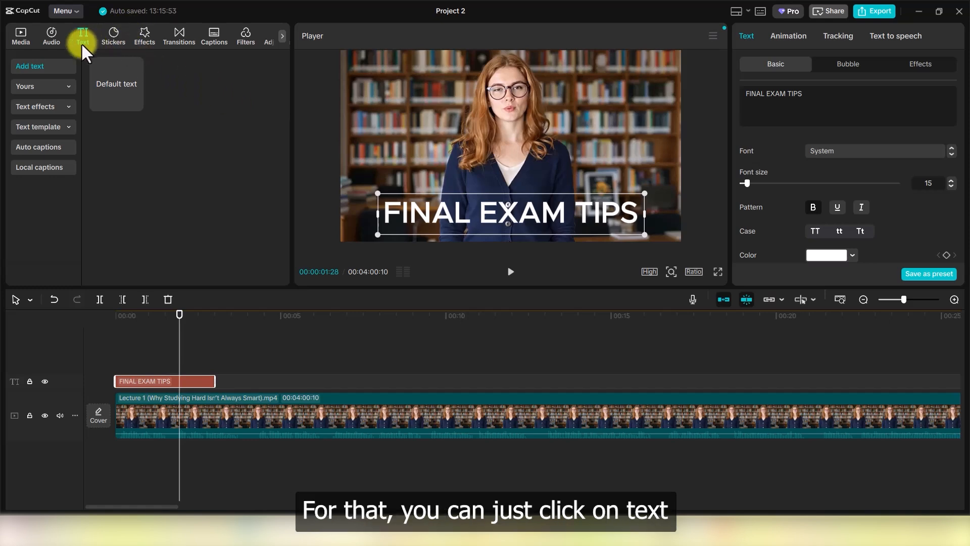
left_click(51, 147)
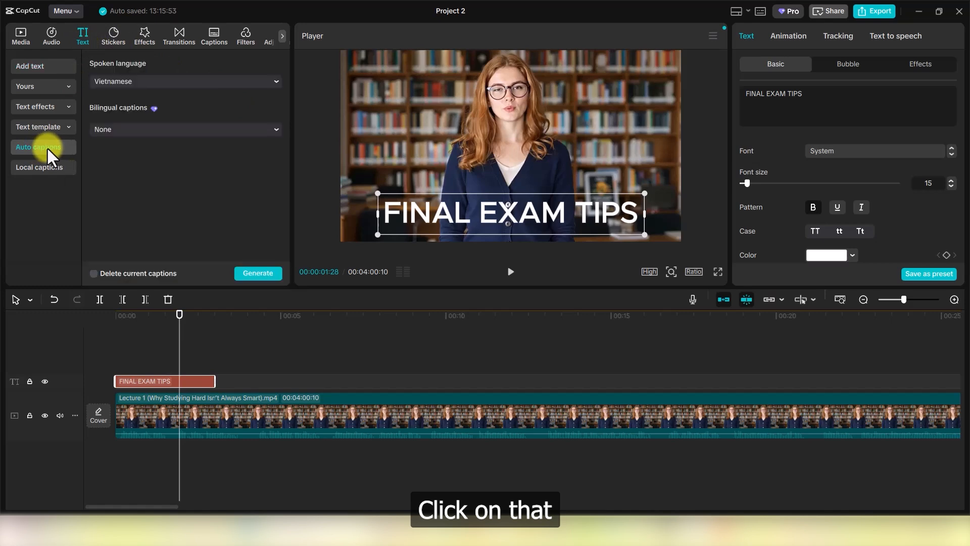
left_click(275, 81)
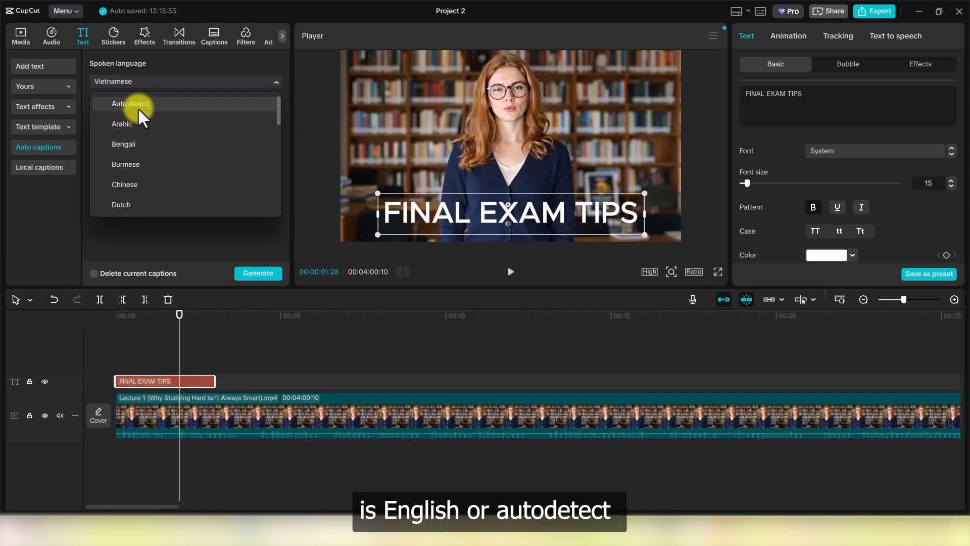
left_click(147, 102)
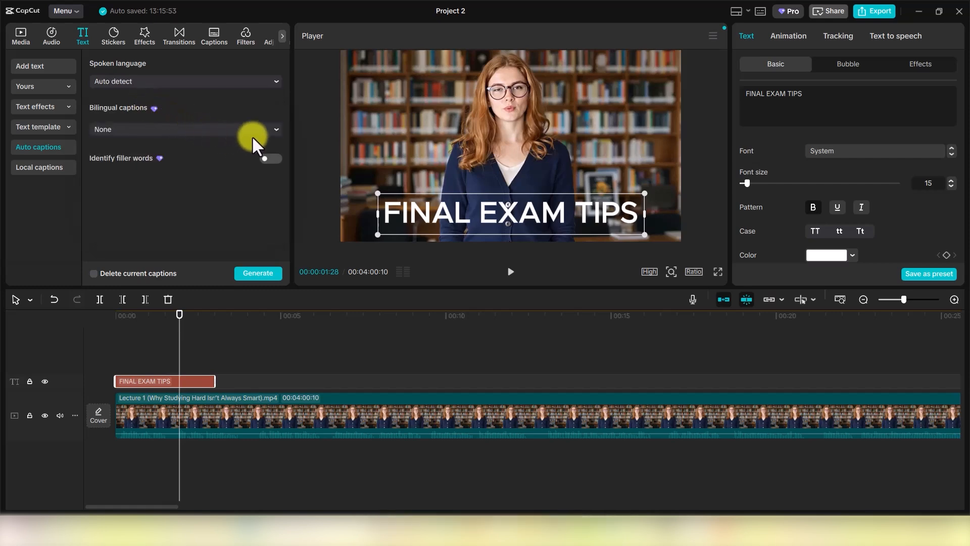
left_click(272, 82)
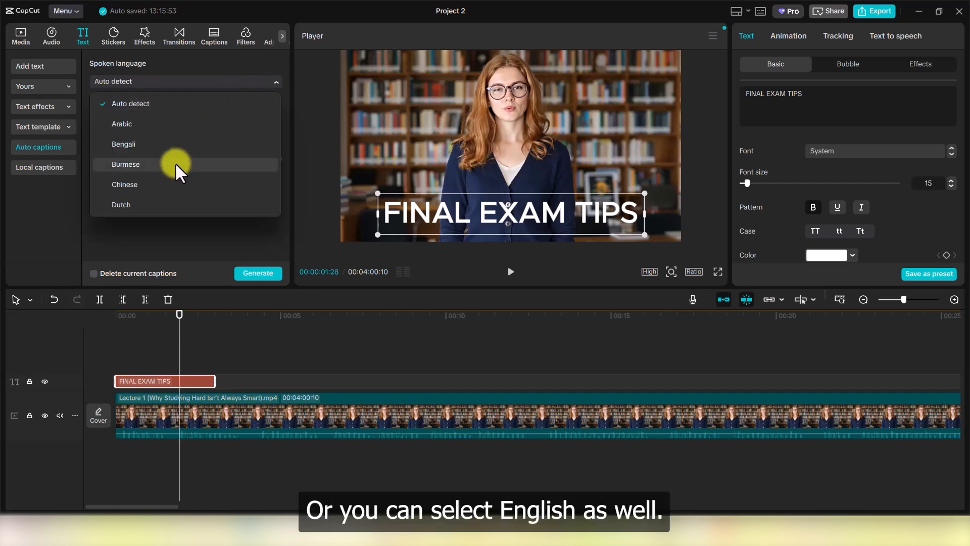
scroll(175, 164, "down", 2)
left_click(151, 178)
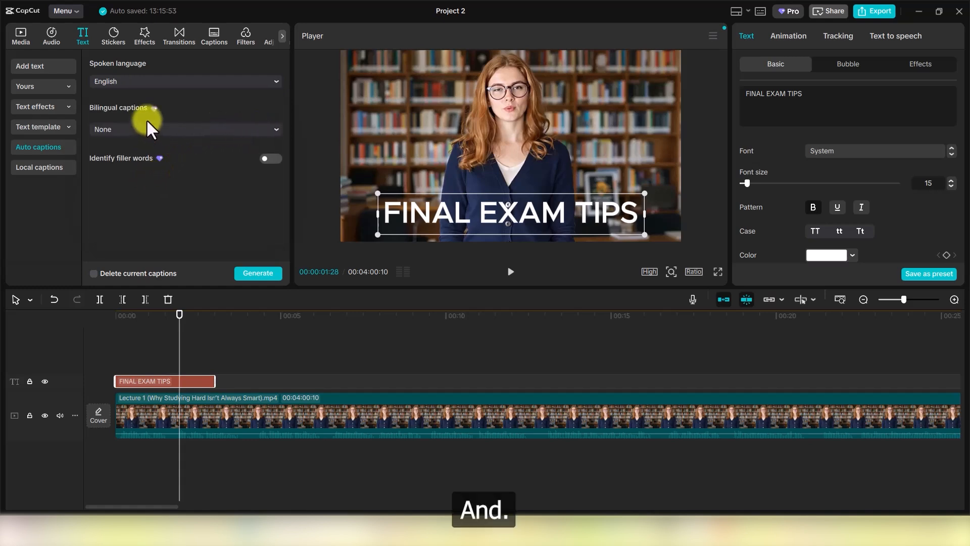
Generate English captions from the lecture audio and move the playhead to about 00:05.
left_click(267, 275)
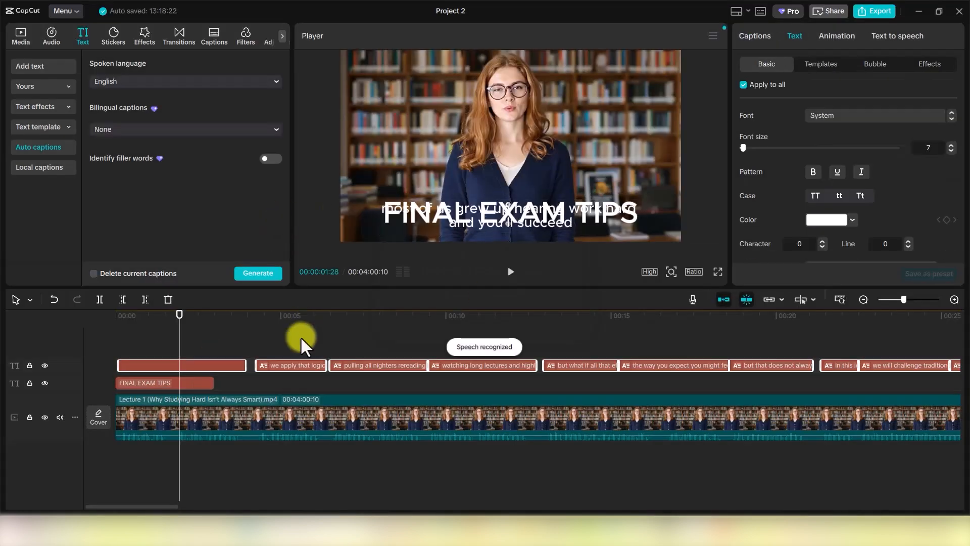
left_click(301, 337)
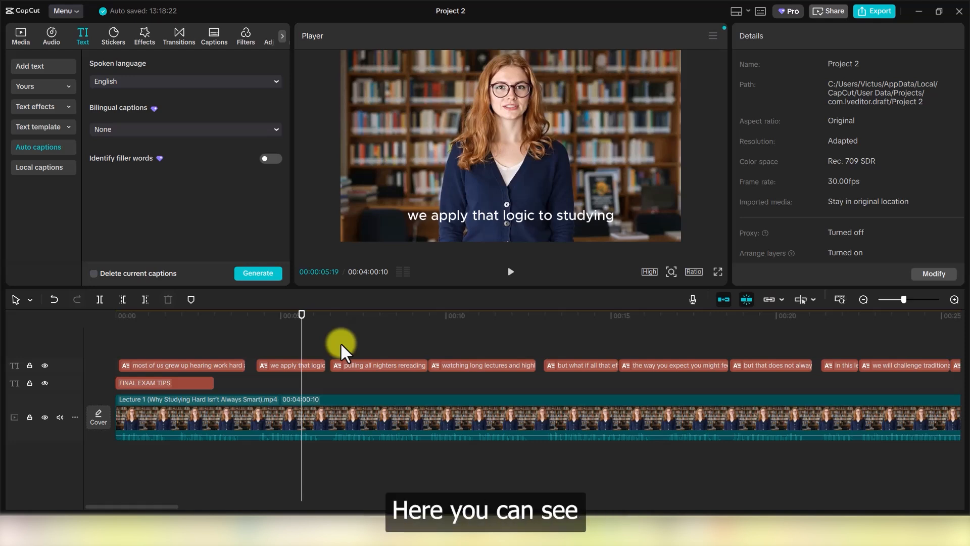
Play the lecture to about 00:14 to check captions, then return to 00:00.
left_click(510, 274)
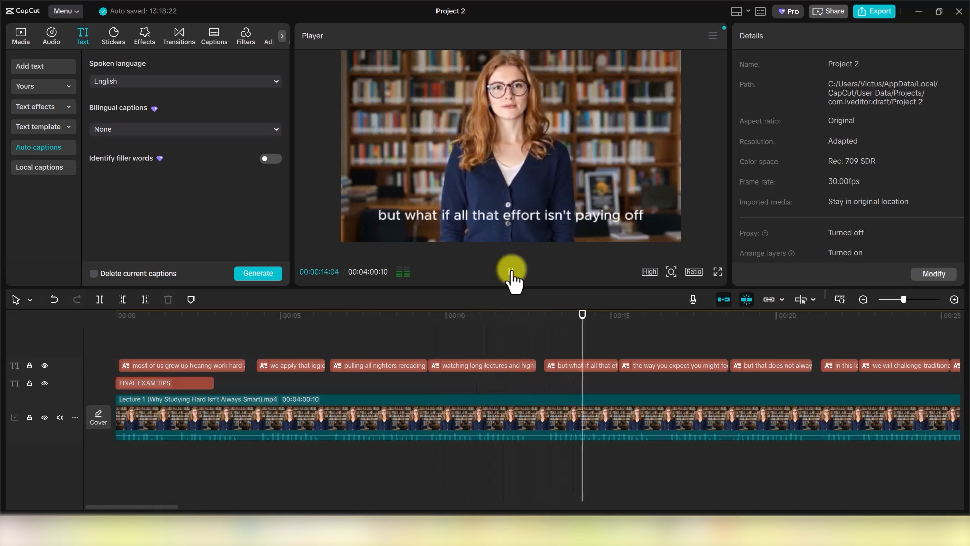
left_click(512, 273)
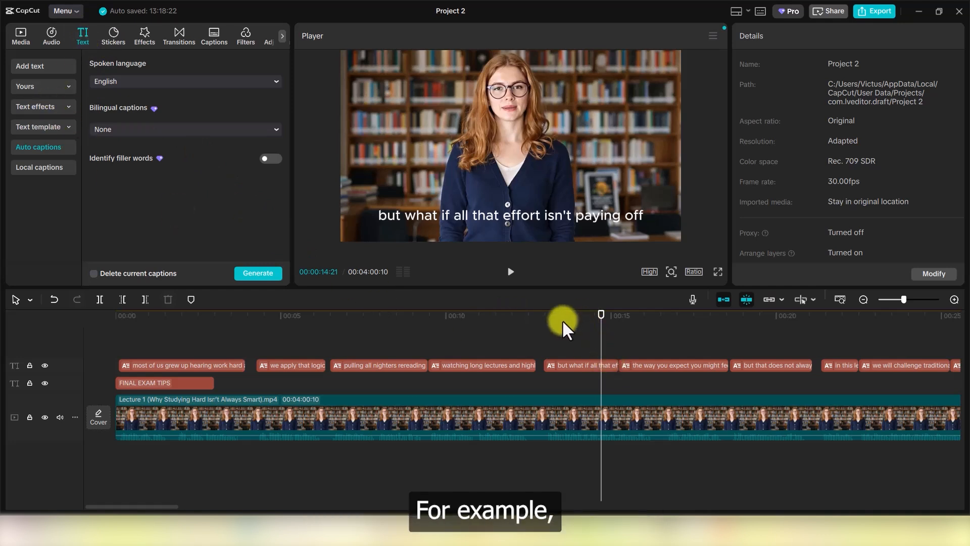
left_click_drag(606, 307, 73, 336)
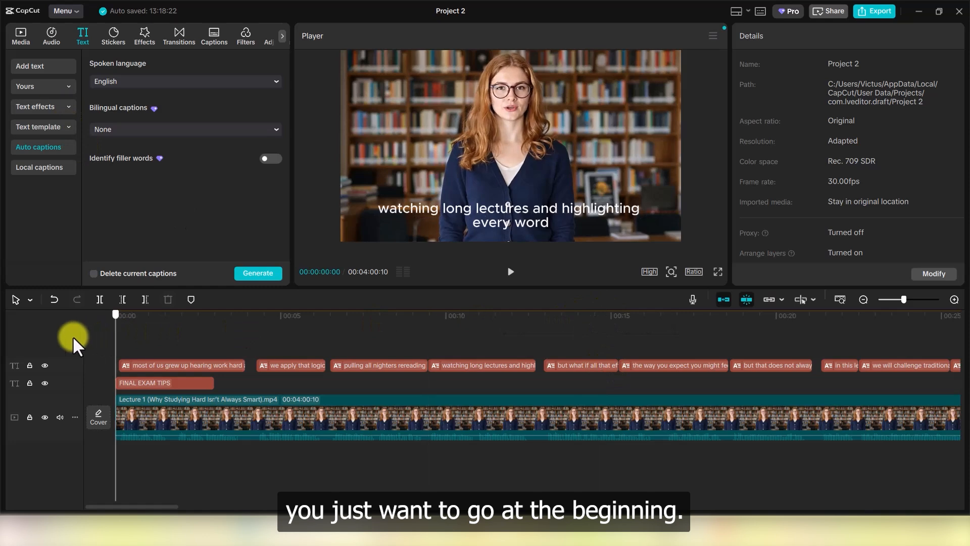
Download the EAT HEALTHY trending text template and place it at 00:00 on the timeline.
left_click(65, 126)
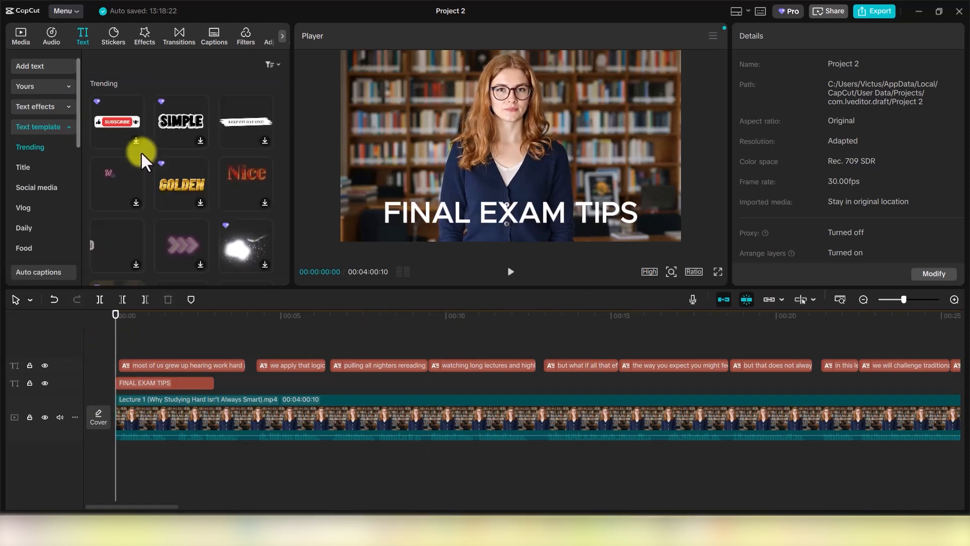
scroll(144, 191, "down", 1)
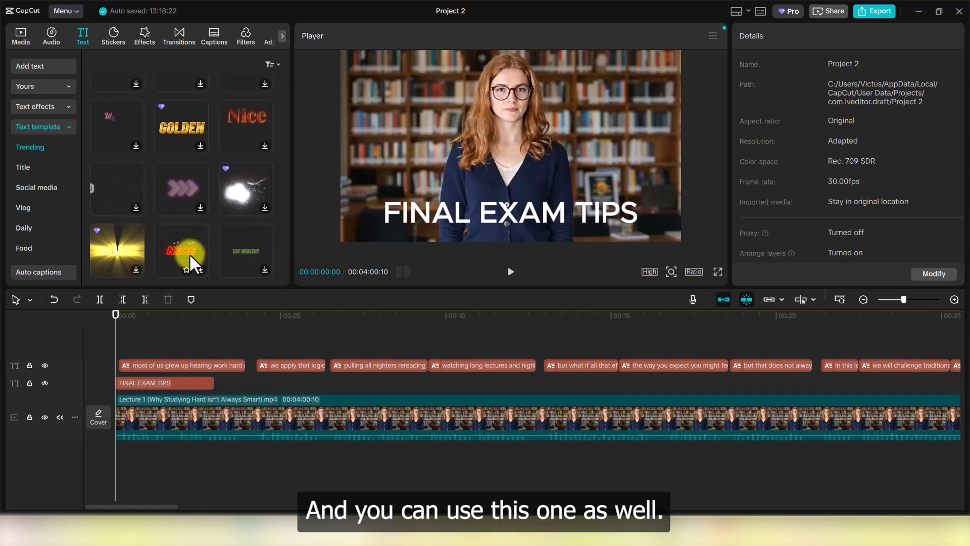
left_click(265, 269)
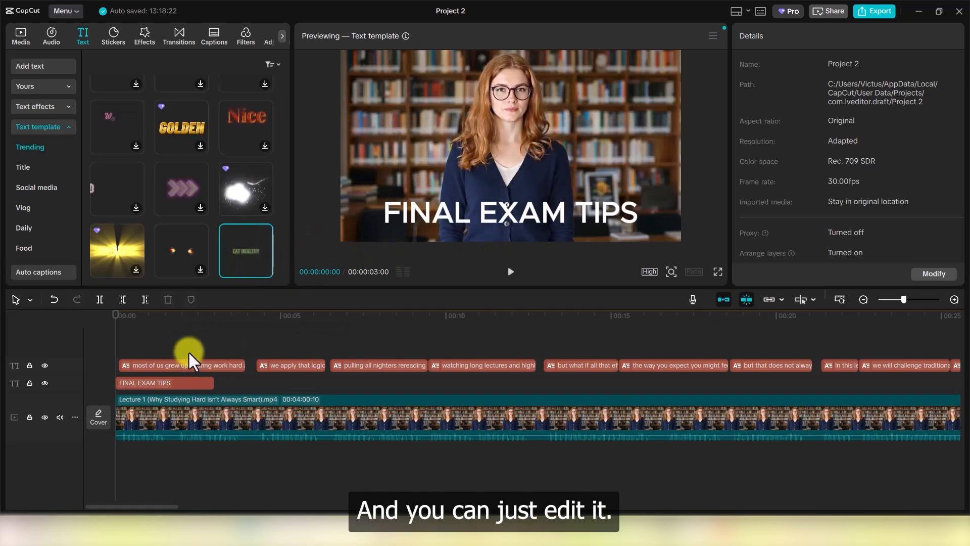
mouse_move(239, 249)
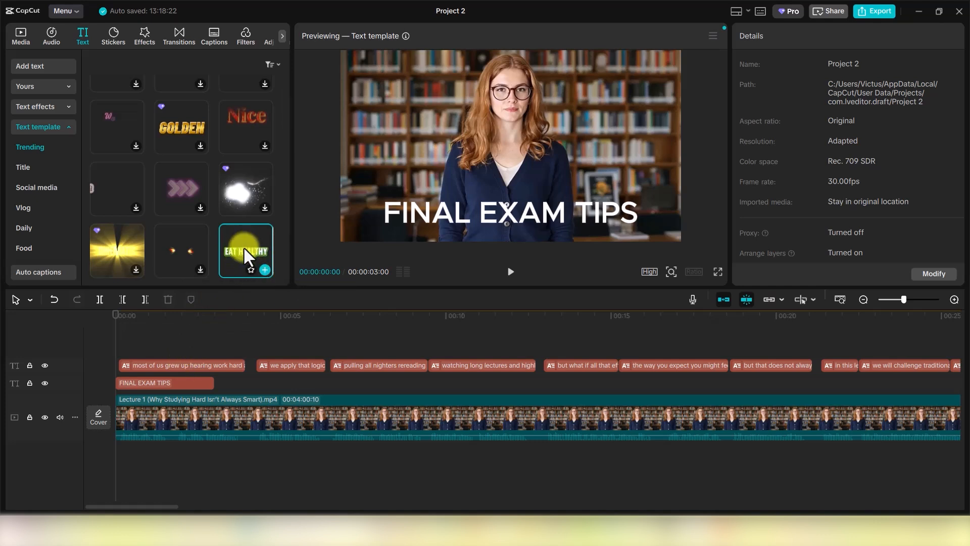
mouse_move(244, 248)
left_mouse_down()
mouse_move(182, 332)
mouse_move(116, 350)
left_mouse_up()
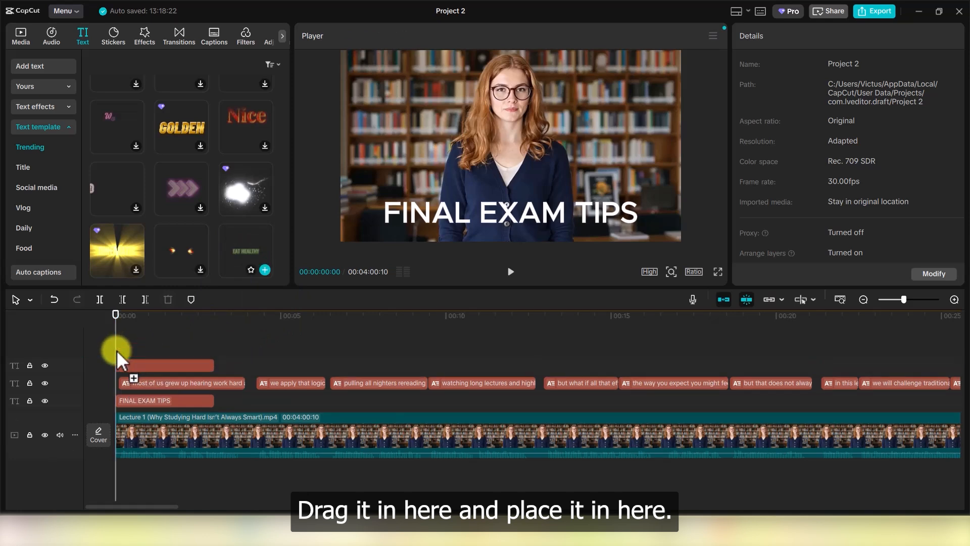
Change the template clip's text to 'Final Exam Tips'.
left_click(144, 365)
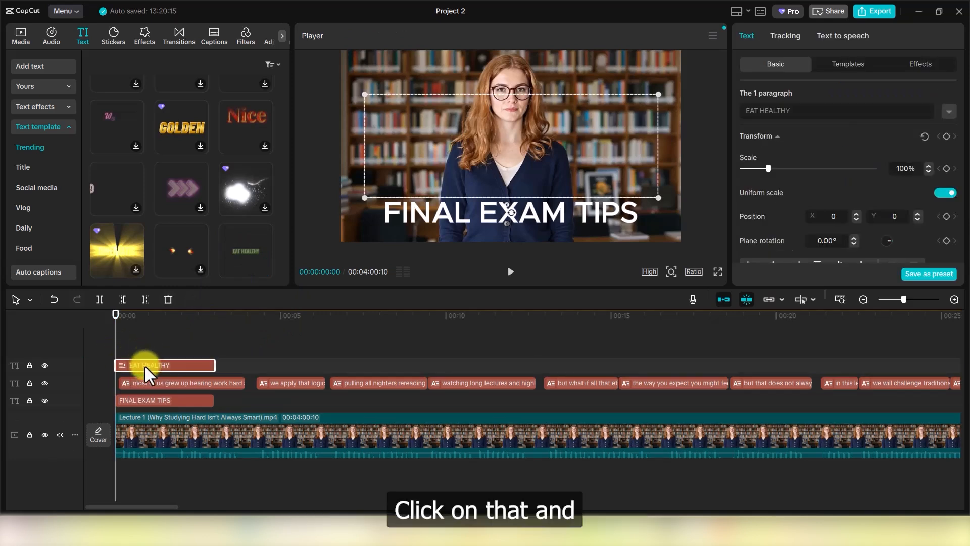
double_click(803, 110)
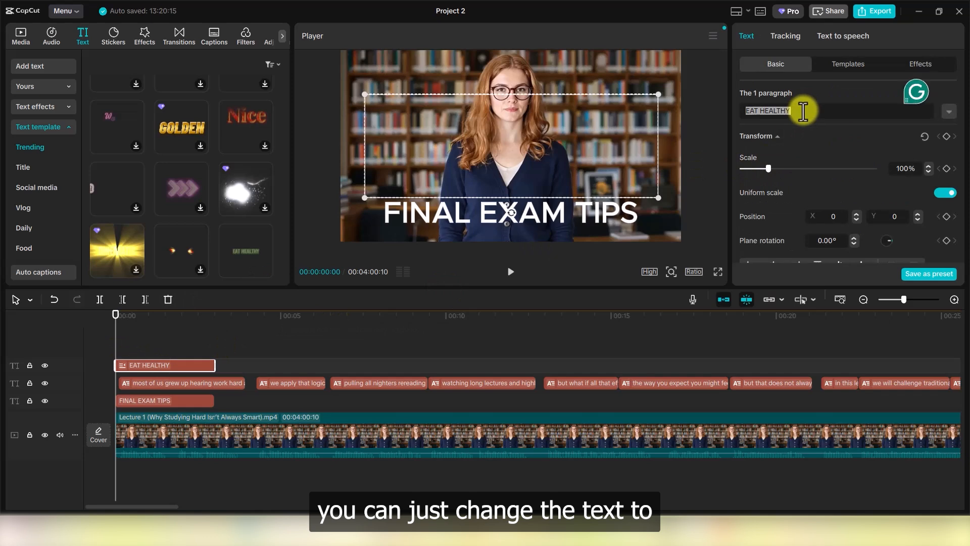
type("Final")
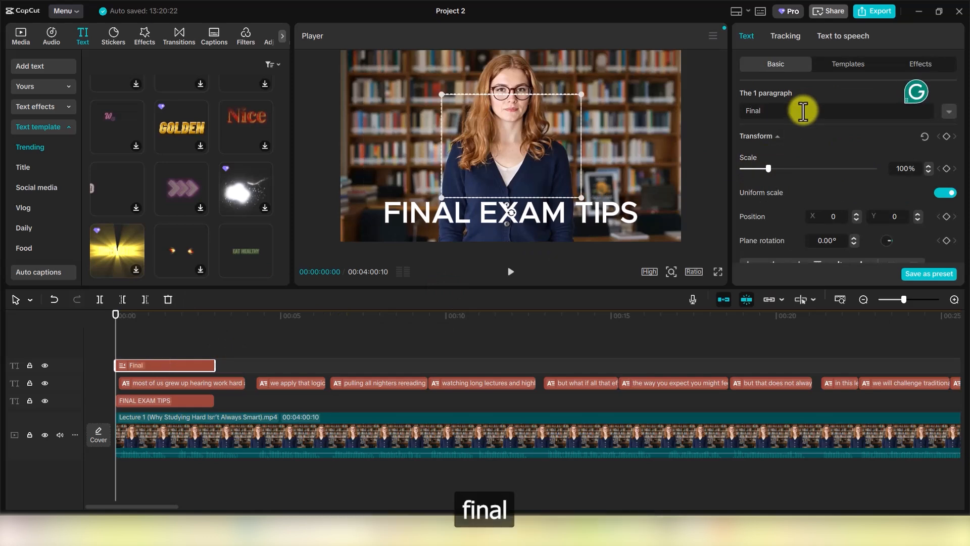
type(" Exam")
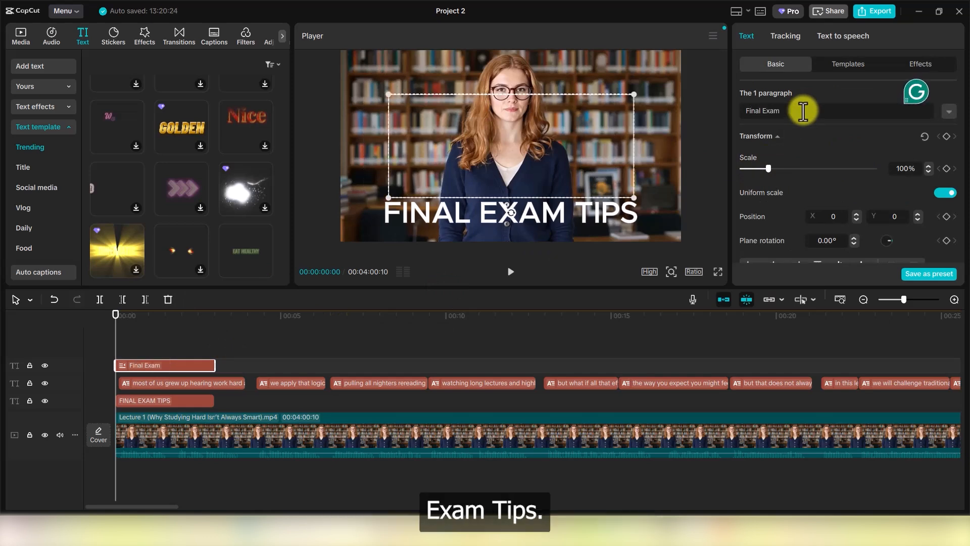
type(" Tips")
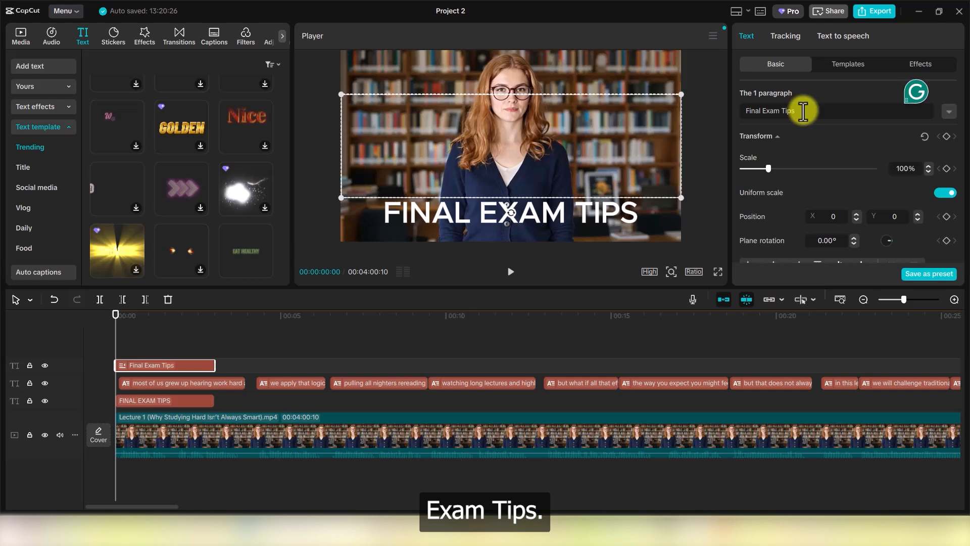
Delete the old plain FINAL EXAM TIPS title and play back the new one.
left_click(167, 399)
key("Delete")
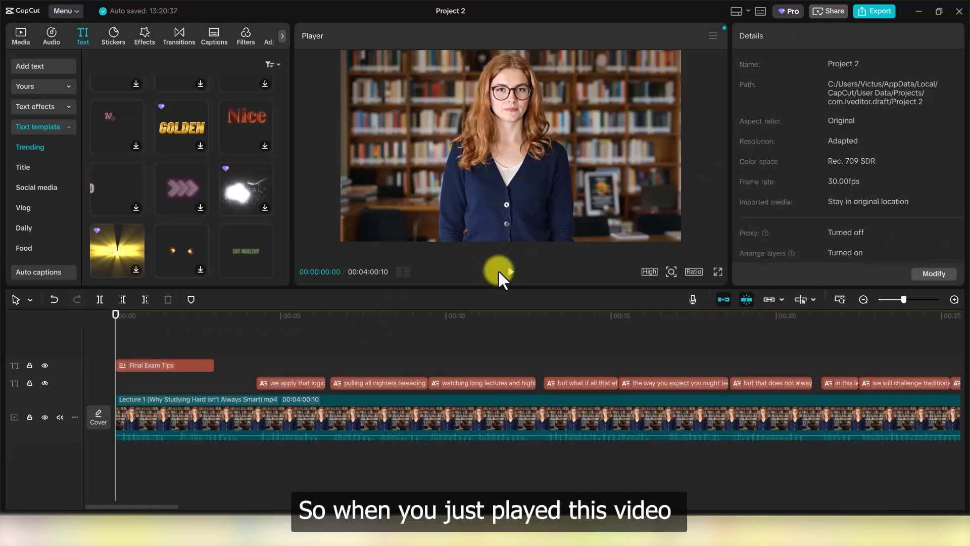
left_click(510, 273)
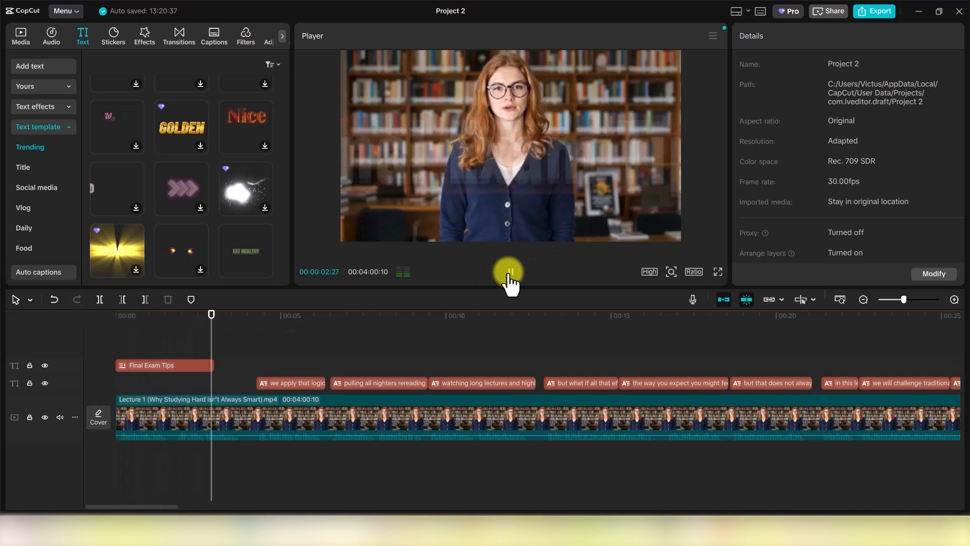
left_click(509, 273)
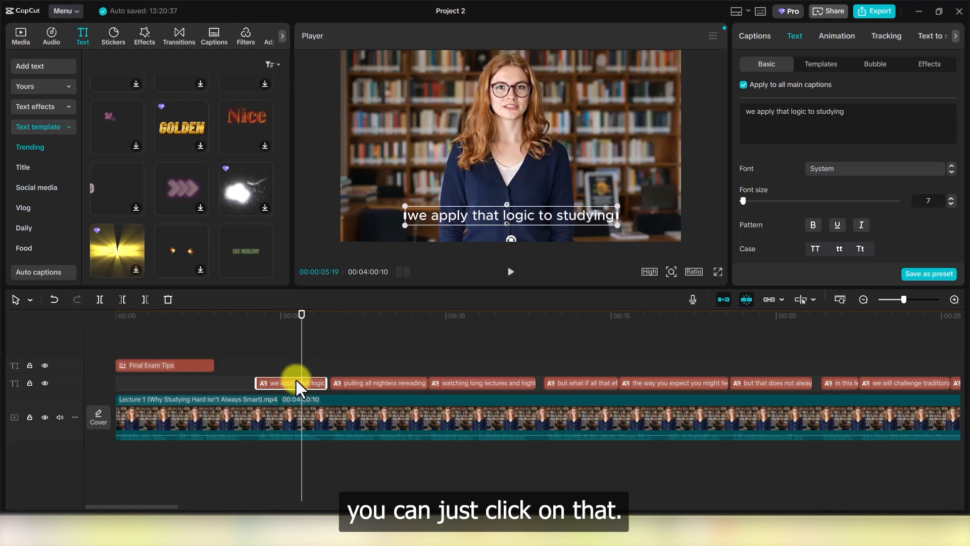
Apply 'The Quick Brown Fox' text template to all captions and play back a preview.
left_click(821, 64)
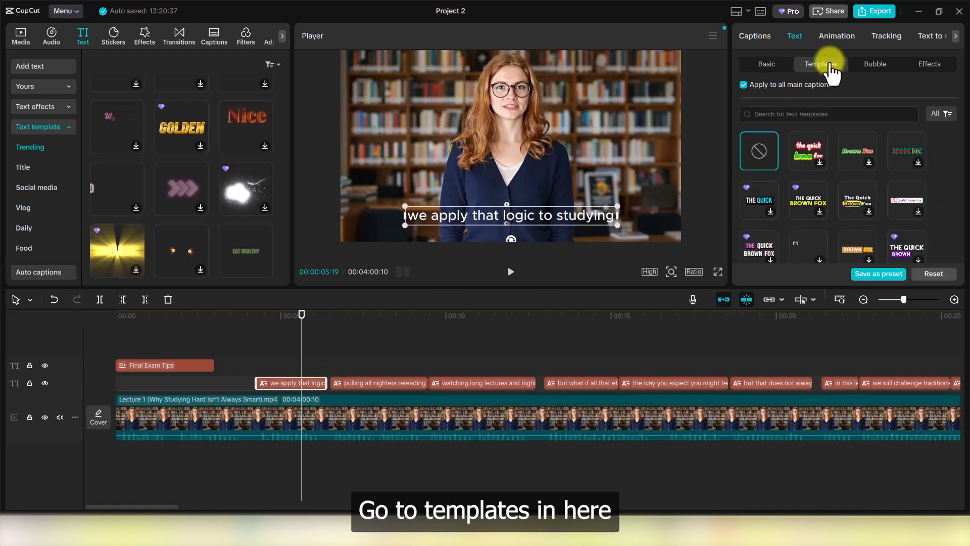
left_click(868, 211)
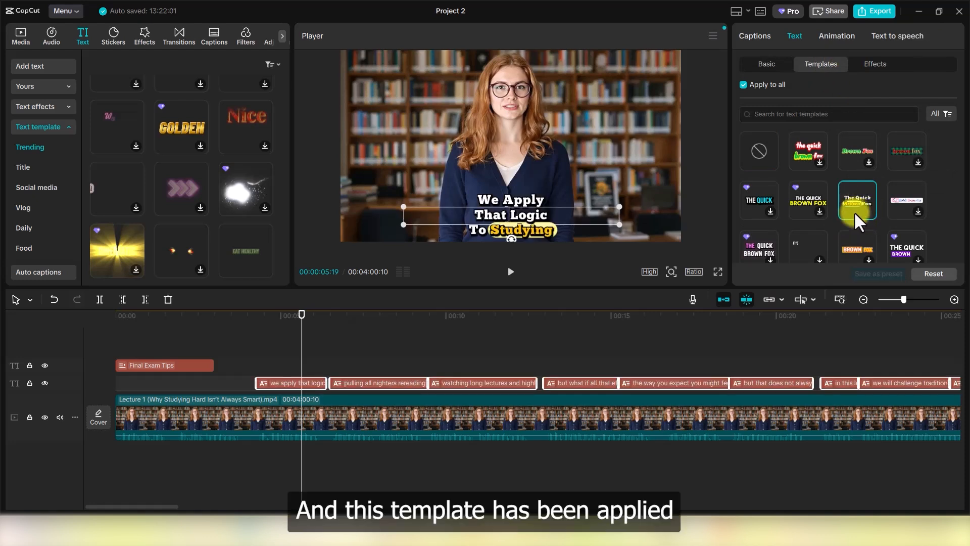
left_click(511, 271)
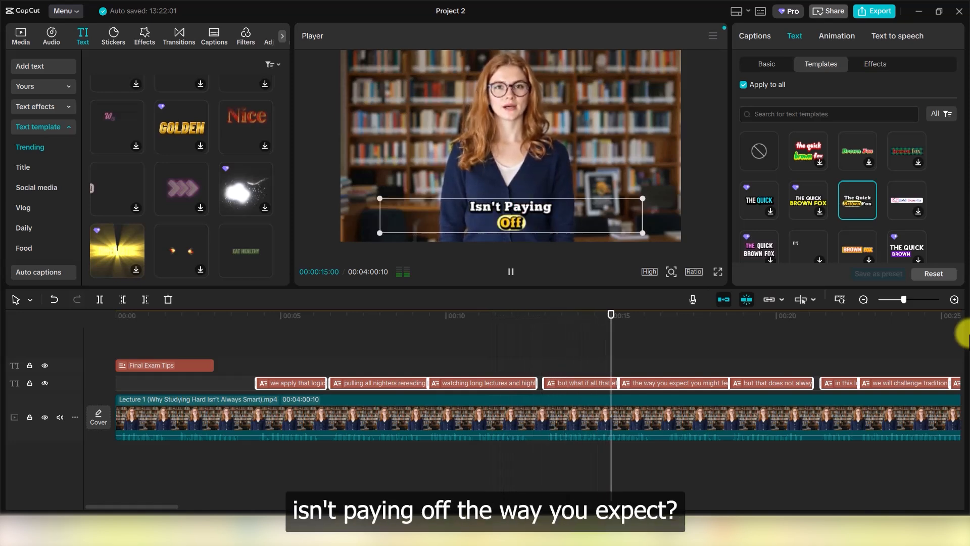
left_click(511, 272)
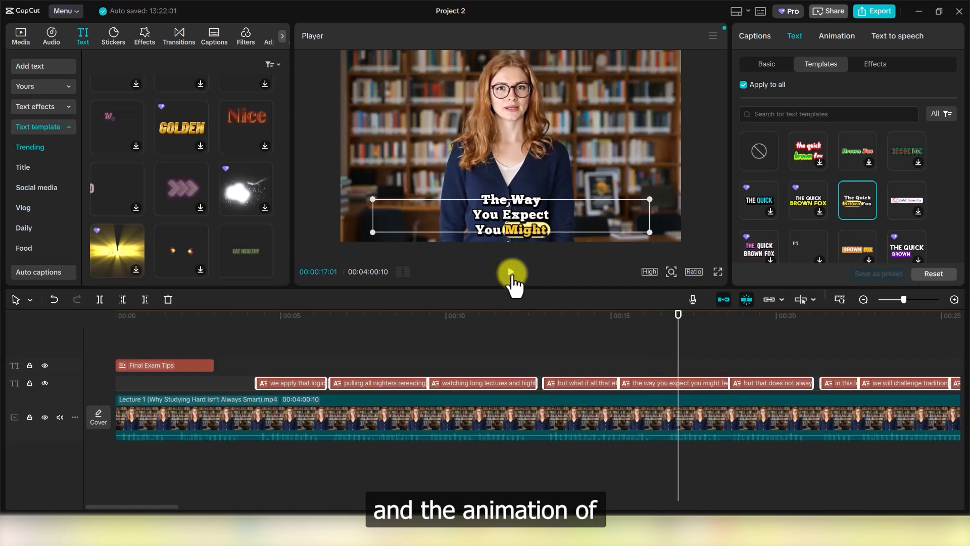